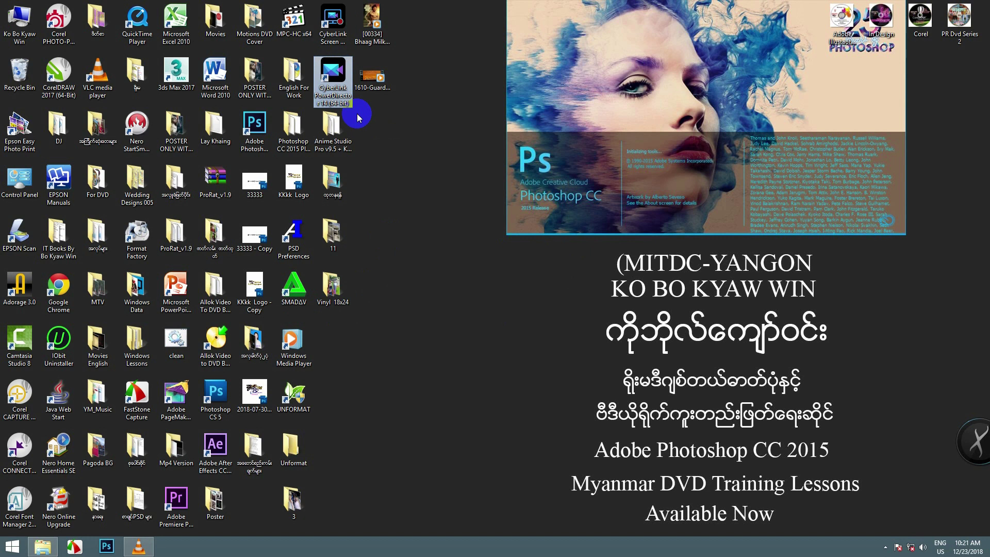
# - Launch CyberLink PowerDirector 14 in the Full Feature Editor with a 16:9 aspect ratio and skip the product registration
pyautogui.doubleClick(338, 81)
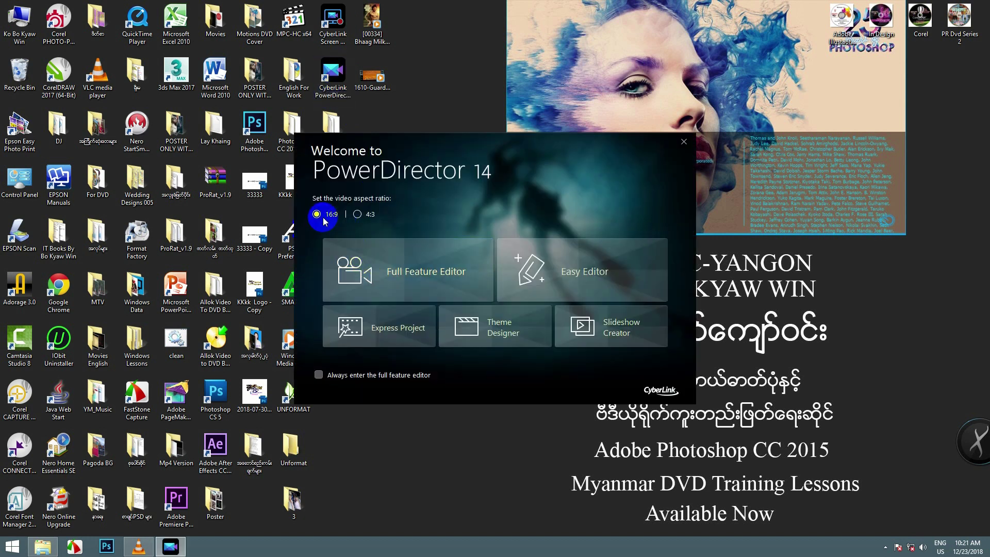
pyautogui.moveTo(418, 146); pyautogui.dragTo(553, 144)
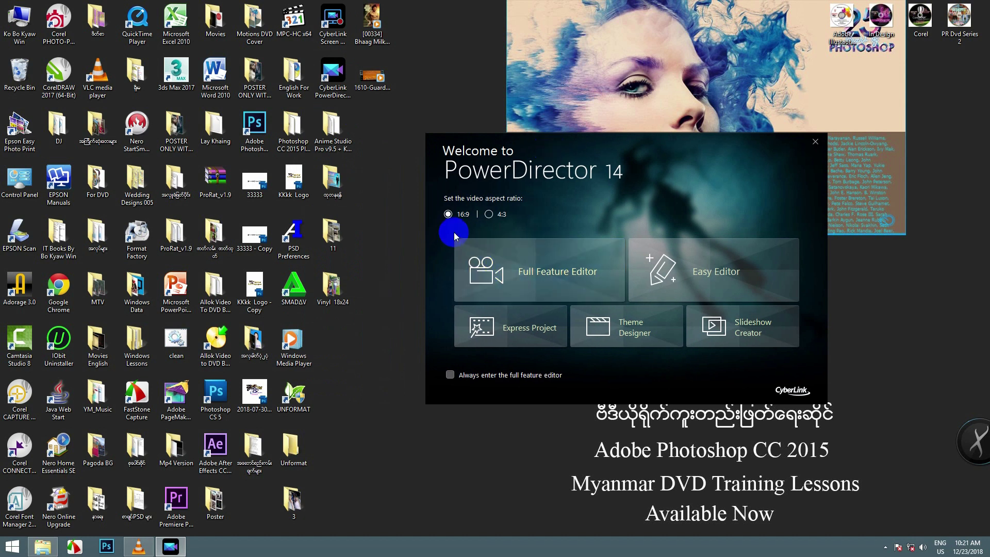
pyautogui.click(465, 221)
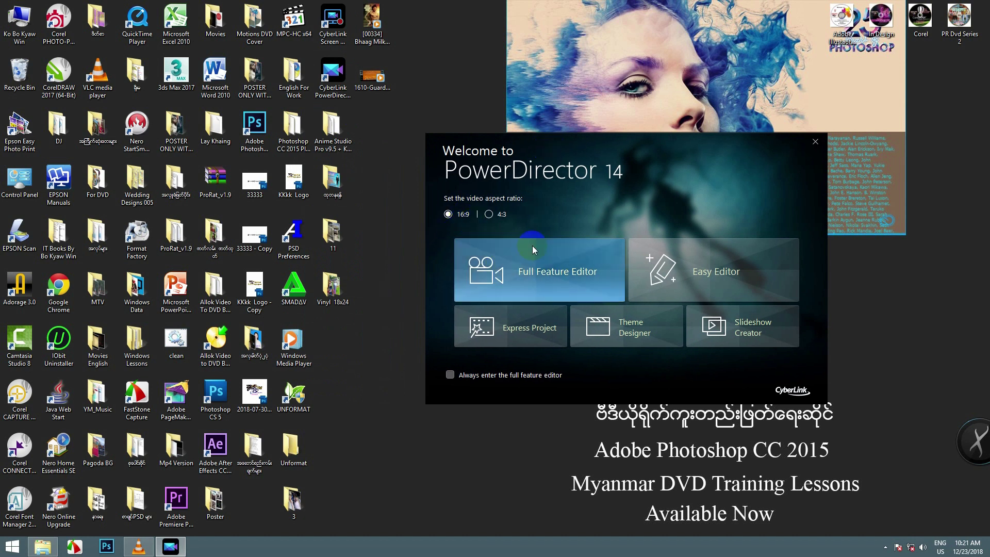
pyautogui.click(563, 267)
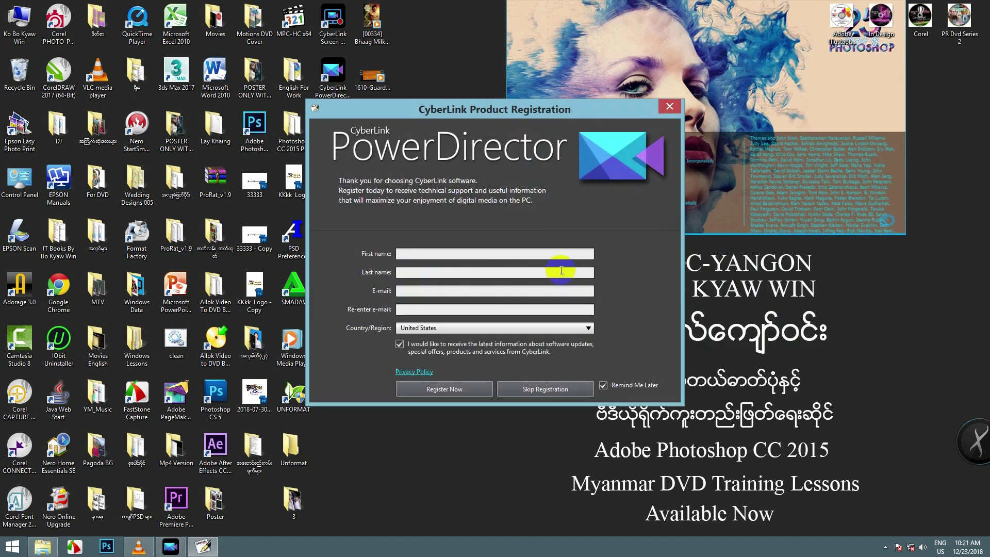
pyautogui.click(604, 387)
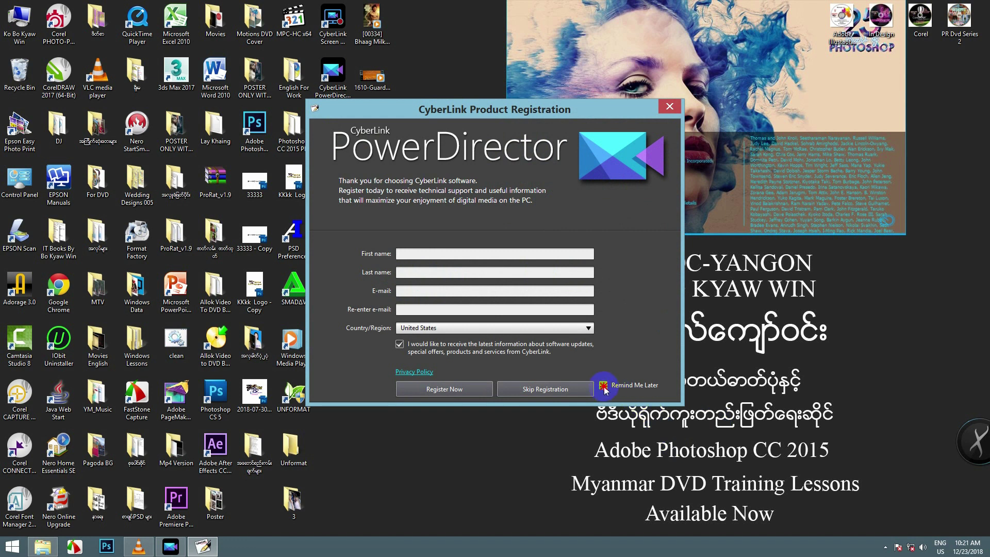
pyautogui.click(571, 390)
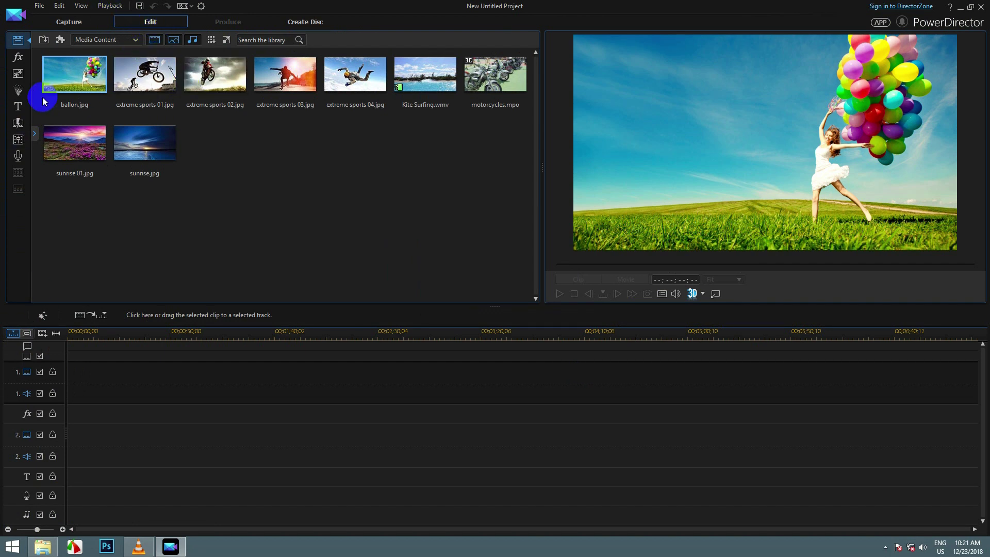
# - Switch to microphone capture and confirm Microphone (Realtek High Definition Audio) as the audio device with input volume at maximum
pyautogui.click(128, 69)
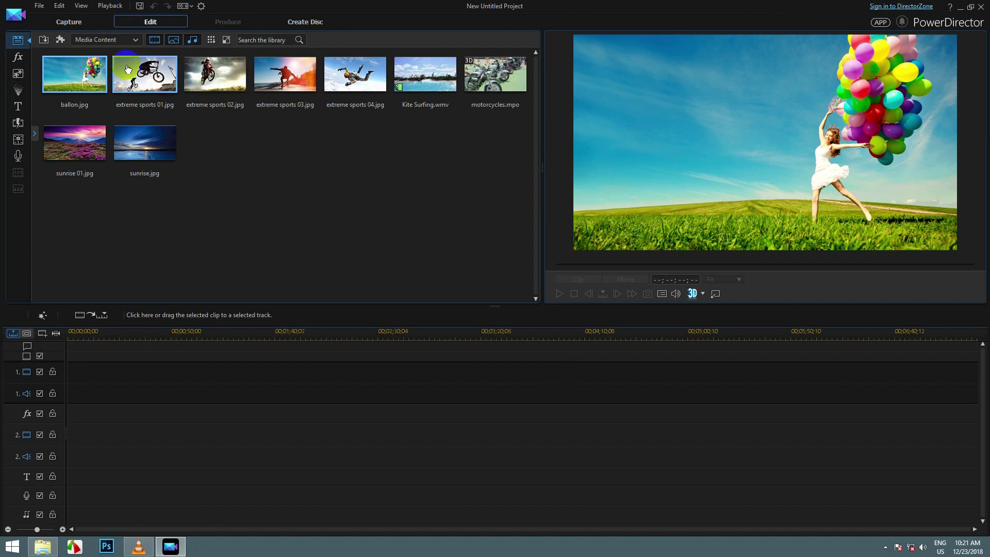
pyautogui.click(76, 26)
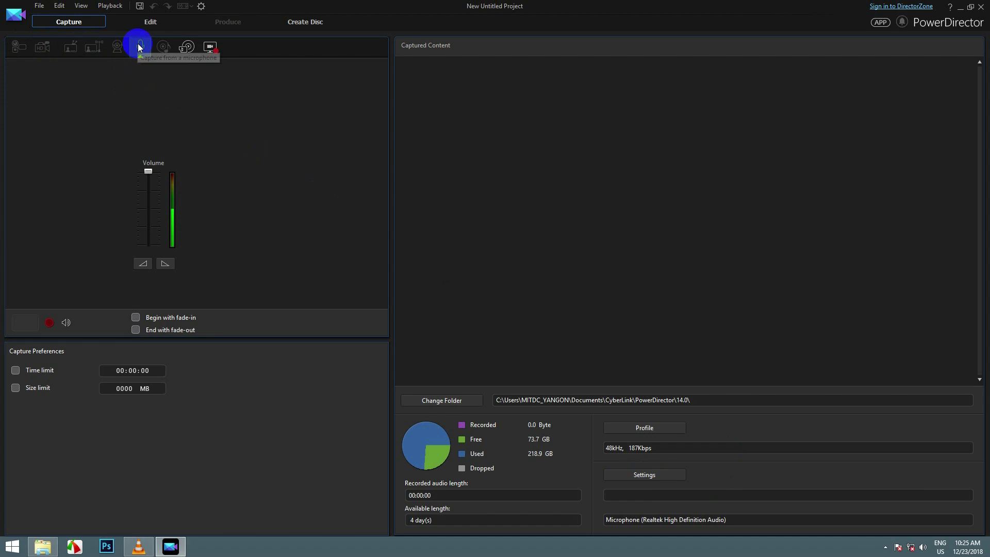
pyautogui.click(645, 474)
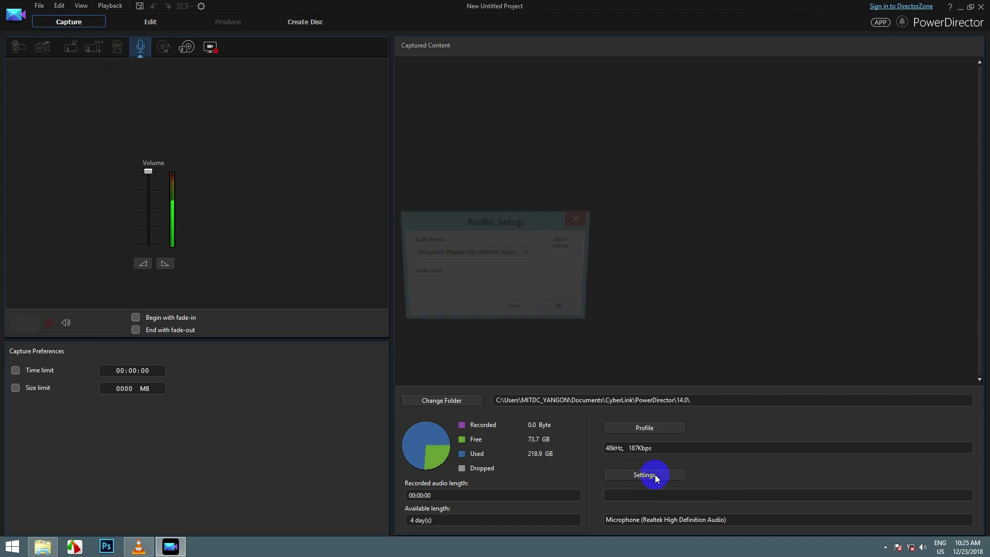
pyautogui.click(463, 251)
pyautogui.click(472, 262)
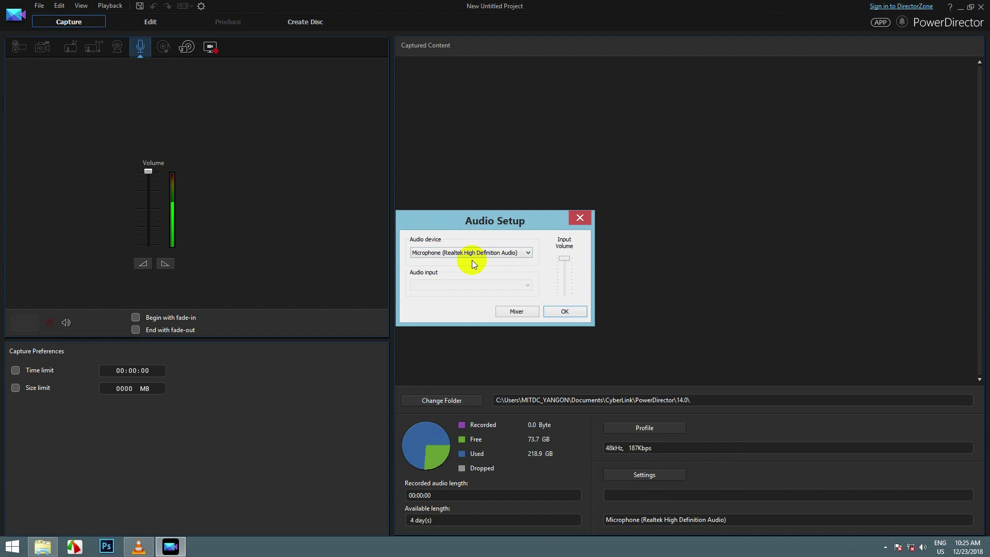
pyautogui.moveTo(564, 258)
pyautogui.mouseDown()
pyautogui.moveTo(566, 278)
pyautogui.moveTo(570, 247)
pyautogui.mouseUp()
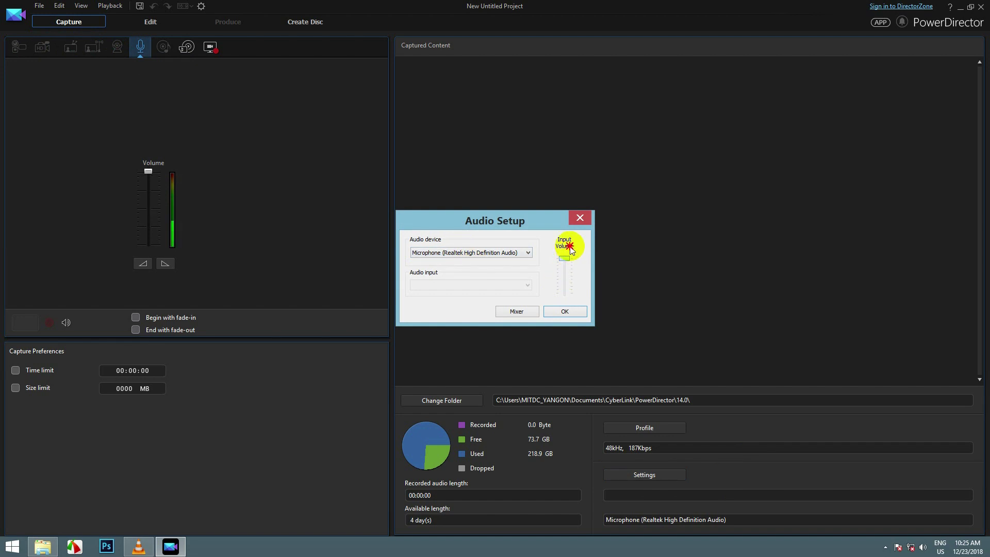
pyautogui.click(565, 311)
# - Keep the capture volume at maximum and enable both fade-in at the beginning and fade-out at the end
pyautogui.moveTo(150, 183); pyautogui.dragTo(150, 157)
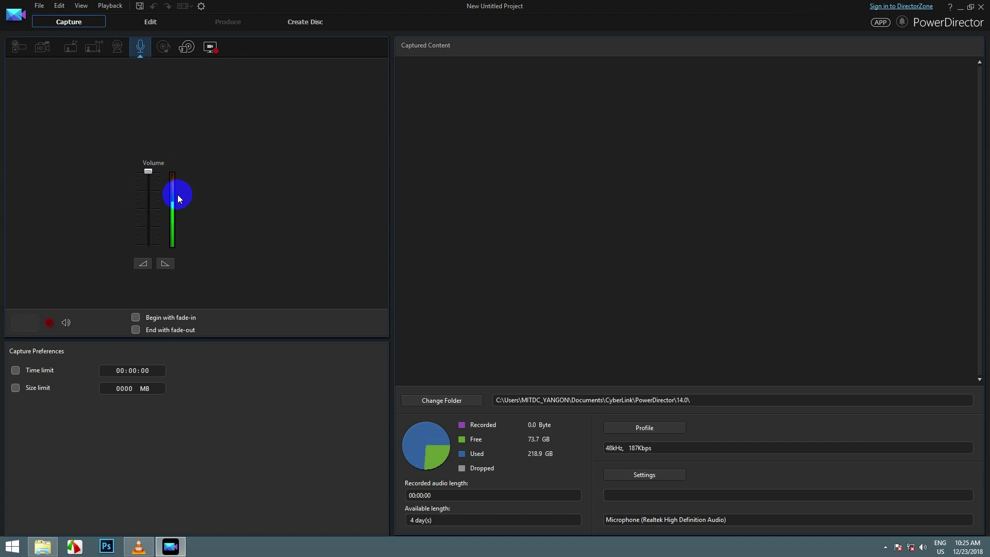
pyautogui.click(135, 317)
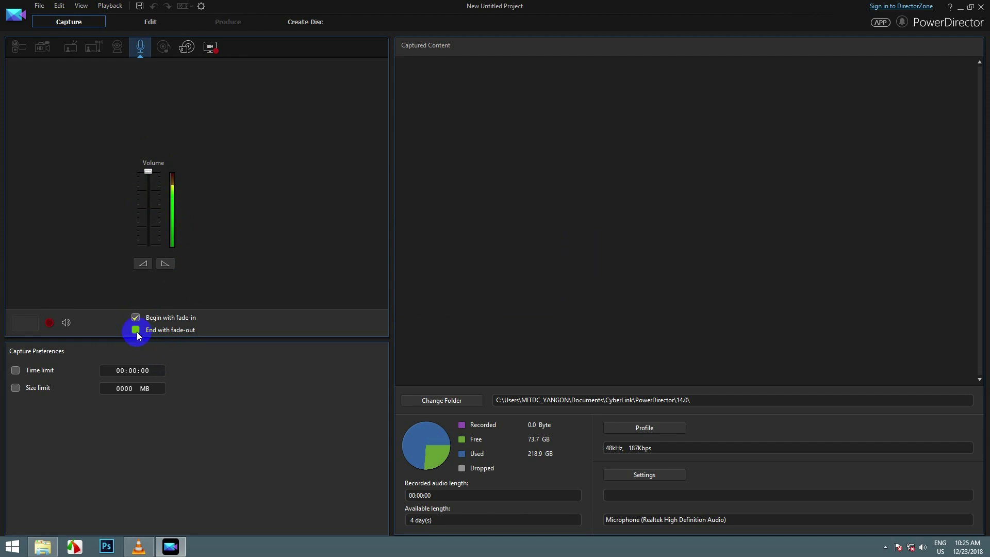
pyautogui.click(136, 330)
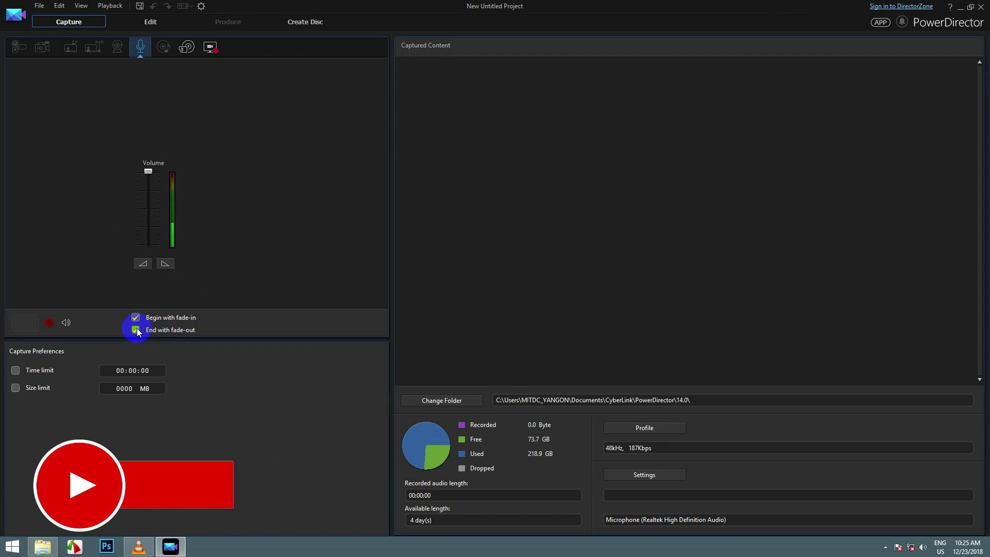
pyautogui.click(15, 389)
pyautogui.click(121, 388)
pyautogui.write('1')
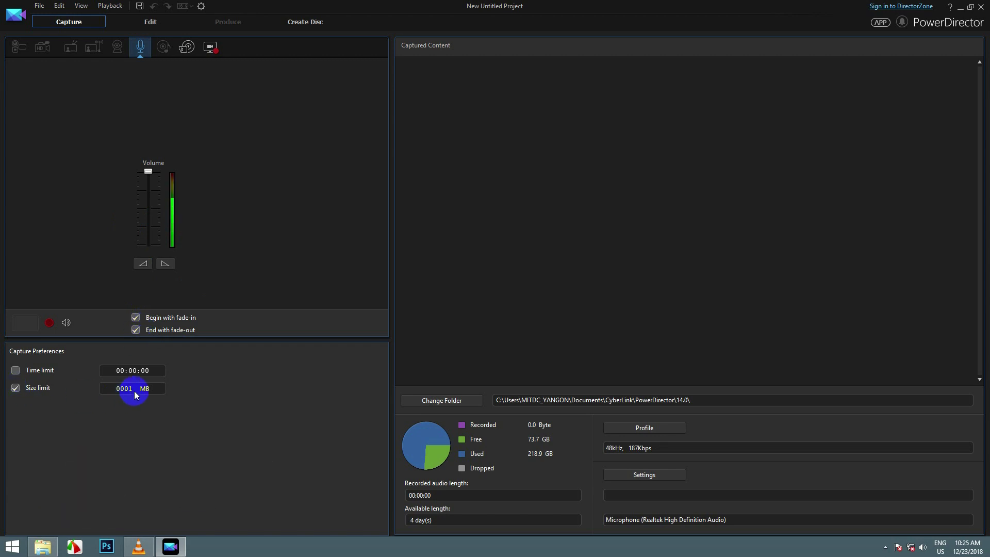
pyautogui.click(17, 388)
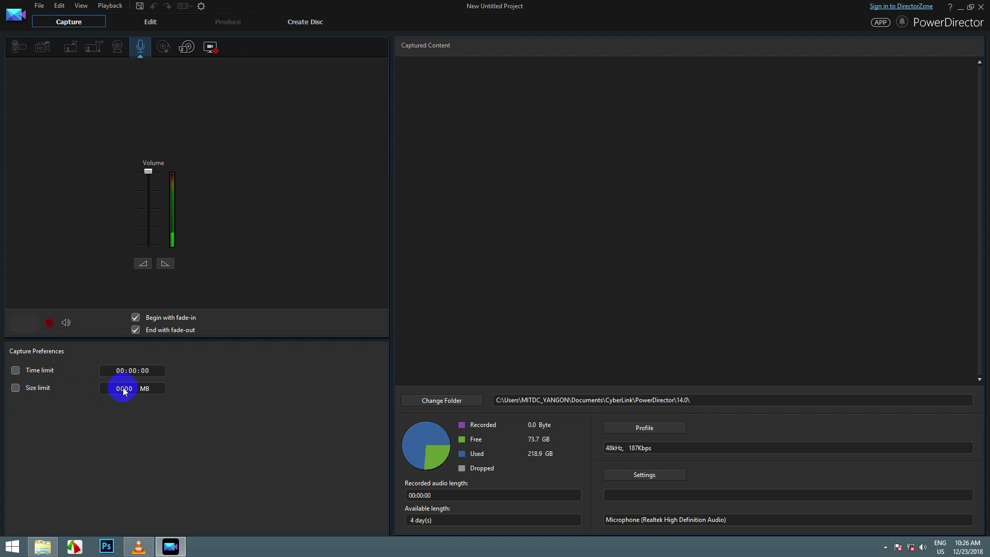
# - Save the PCM 48.000 kHz, 16 Bit, Stereo audio quality settings as a profile named WAV and apply it
pyautogui.click(645, 429)
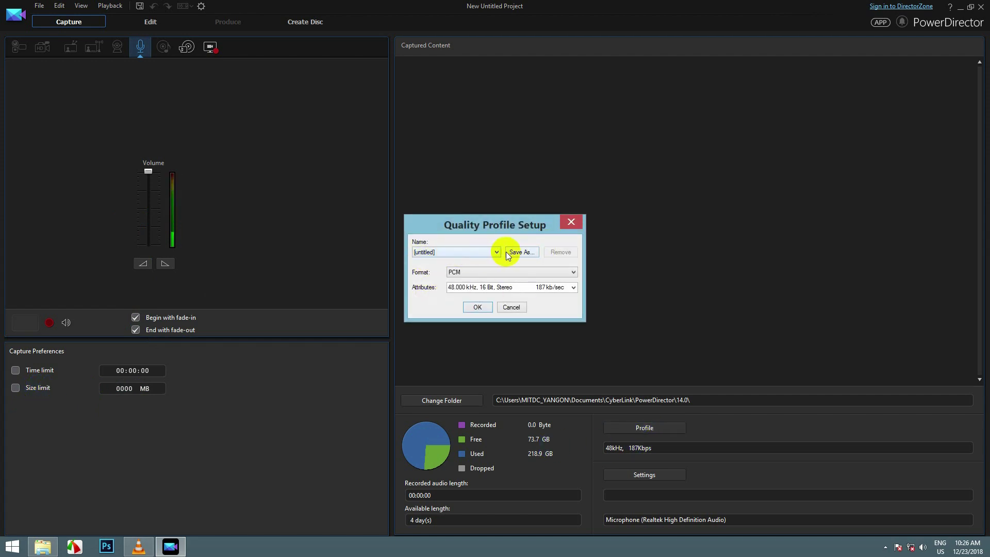
pyautogui.click(576, 223)
pyautogui.click(646, 428)
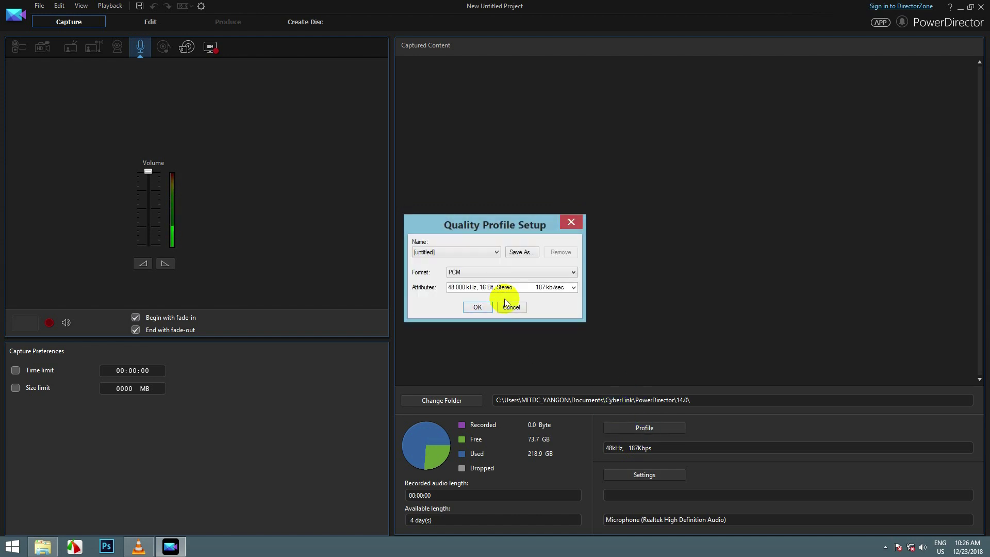
pyautogui.click(539, 272)
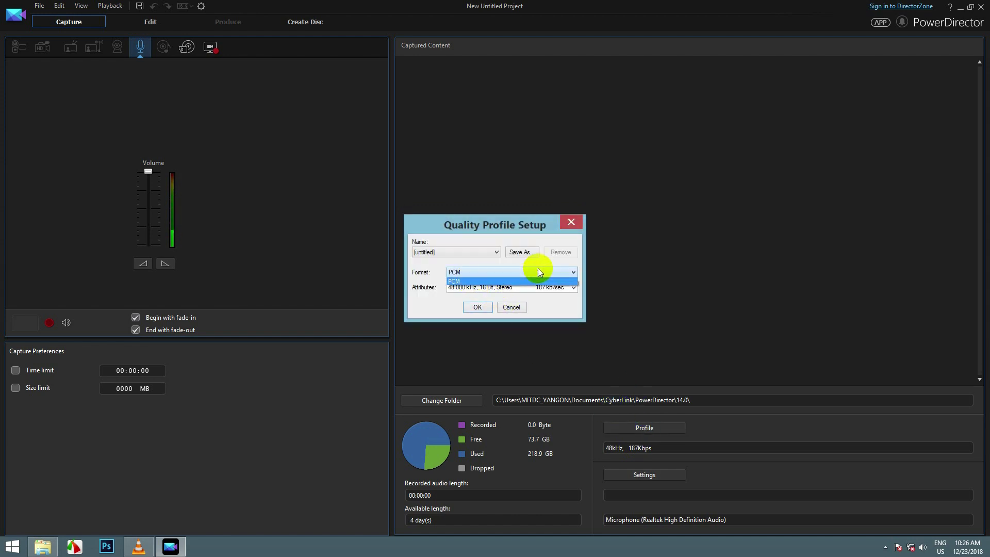
pyautogui.click(483, 280)
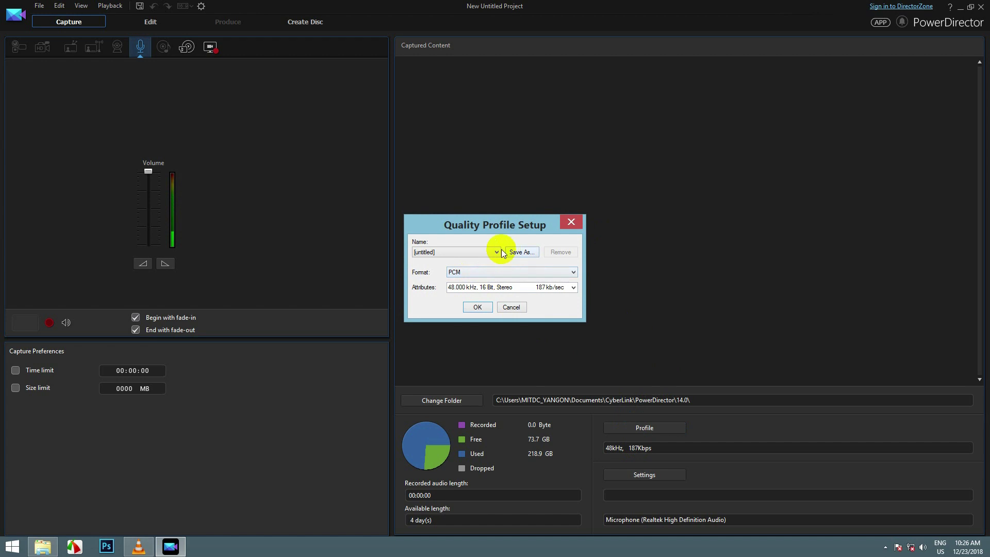
pyautogui.click(496, 252)
pyautogui.click(463, 260)
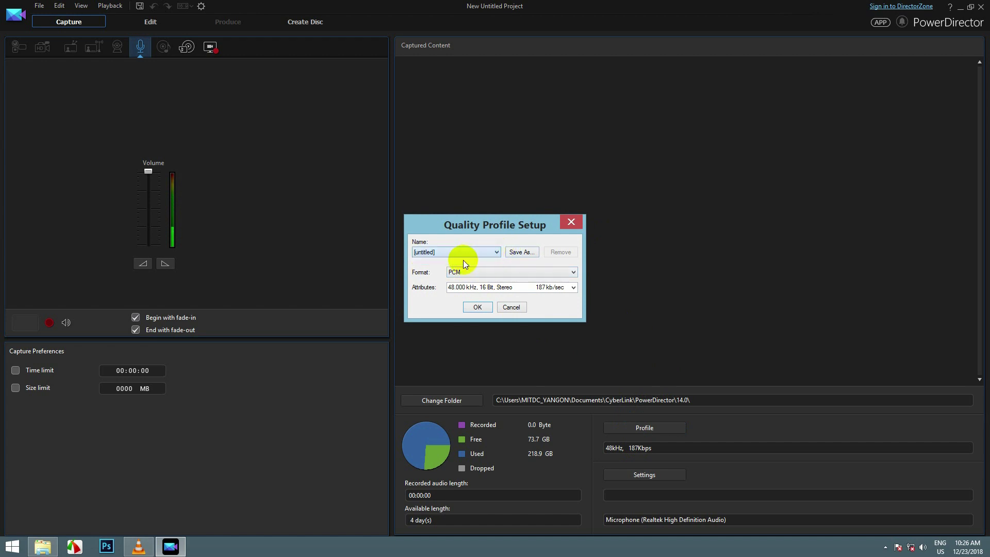
pyautogui.click(522, 252)
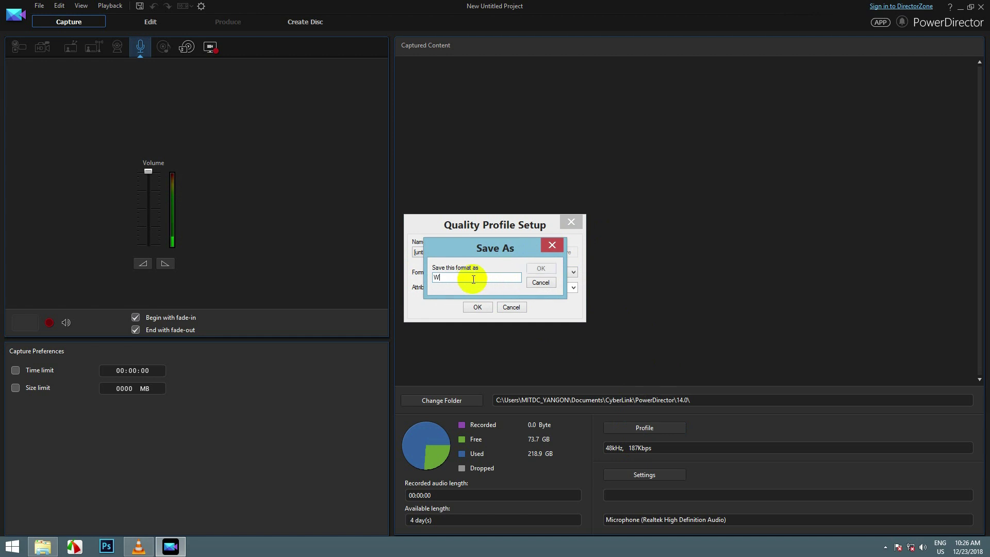
pyautogui.write('AV')
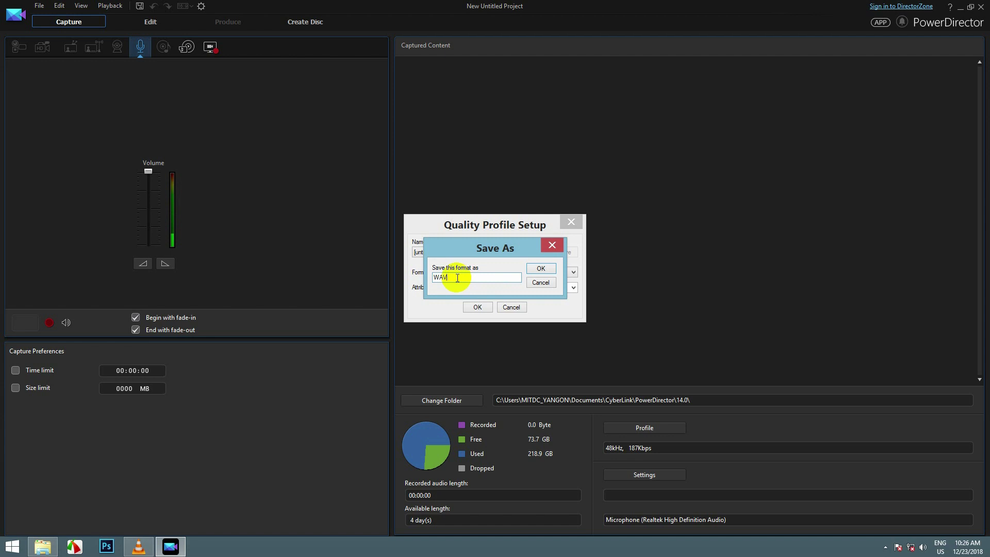
pyautogui.click(531, 270)
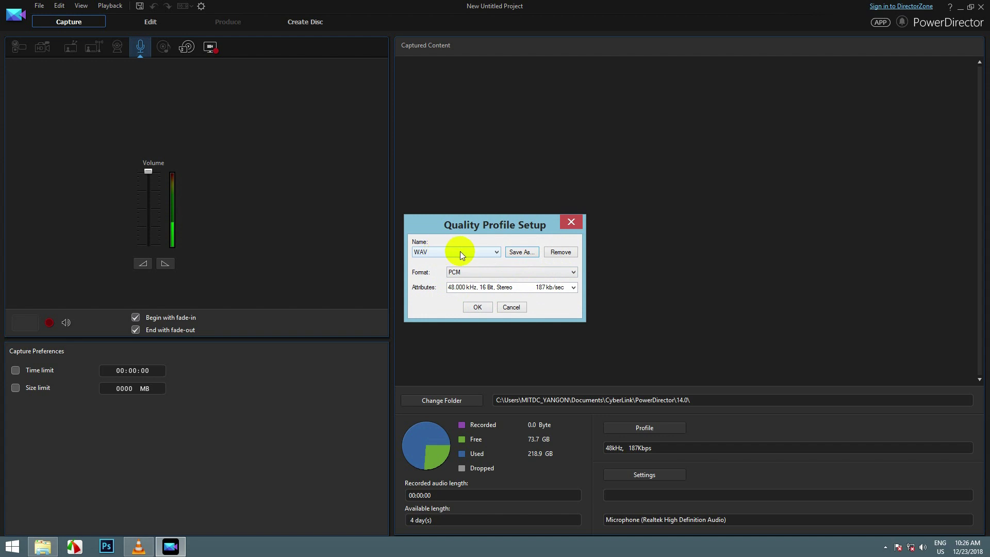
pyautogui.click(480, 307)
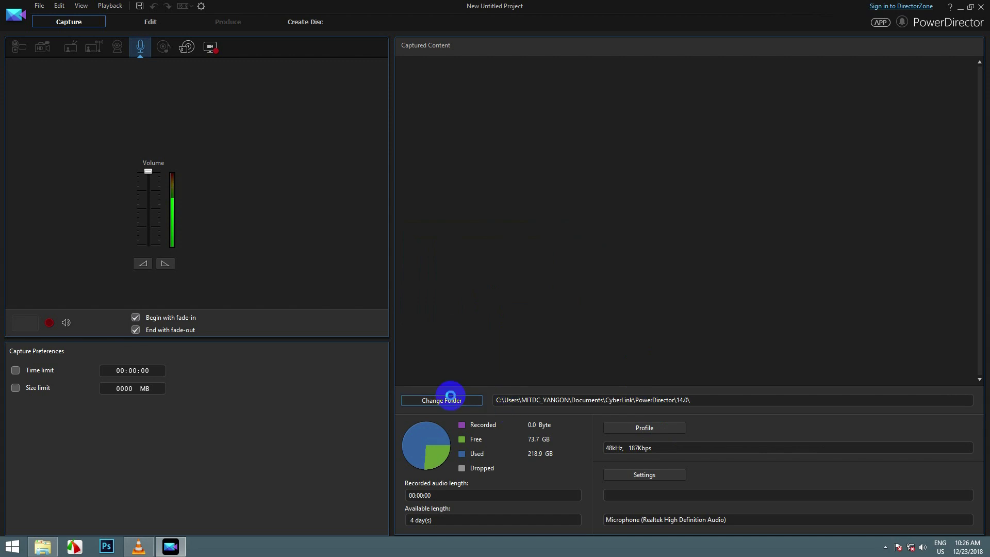
# - Change the capture destination to the Capture folder inside the Cyberlink PowerDirector Ultimate v14.0.2820.0 folder on drive D
pyautogui.click(452, 400)
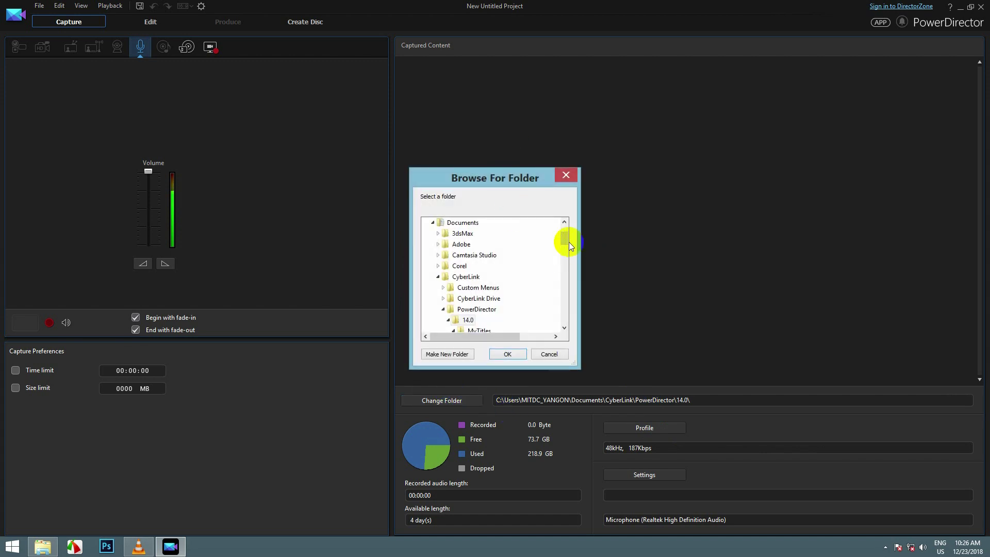
pyautogui.moveTo(566, 241); pyautogui.dragTo(571, 263)
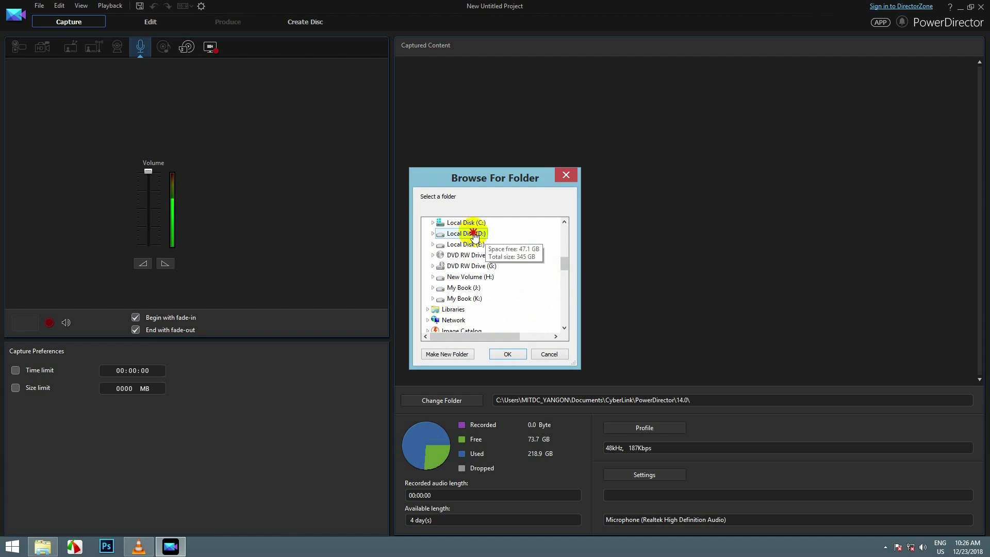
pyautogui.click(502, 243)
pyautogui.click(472, 285)
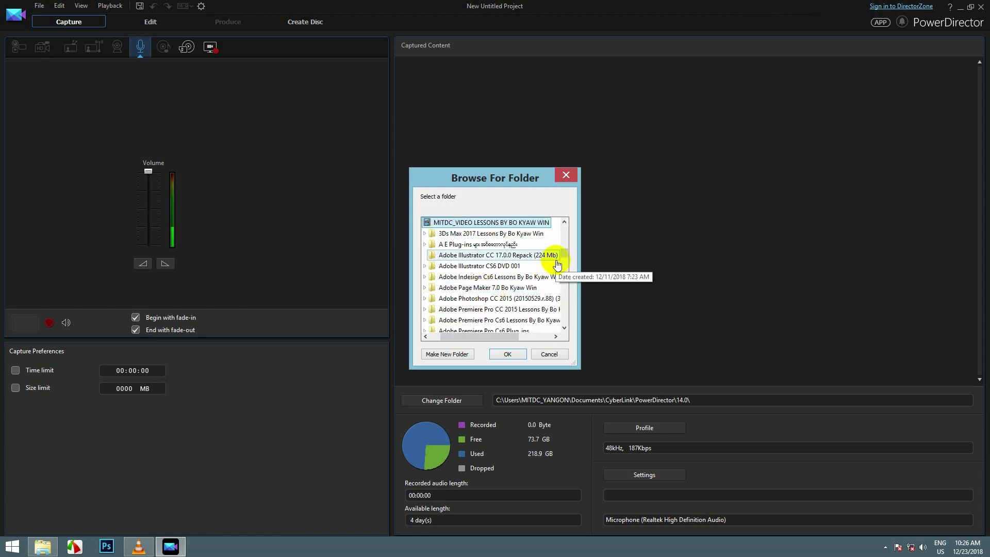
pyautogui.moveTo(565, 253); pyautogui.dragTo(566, 269)
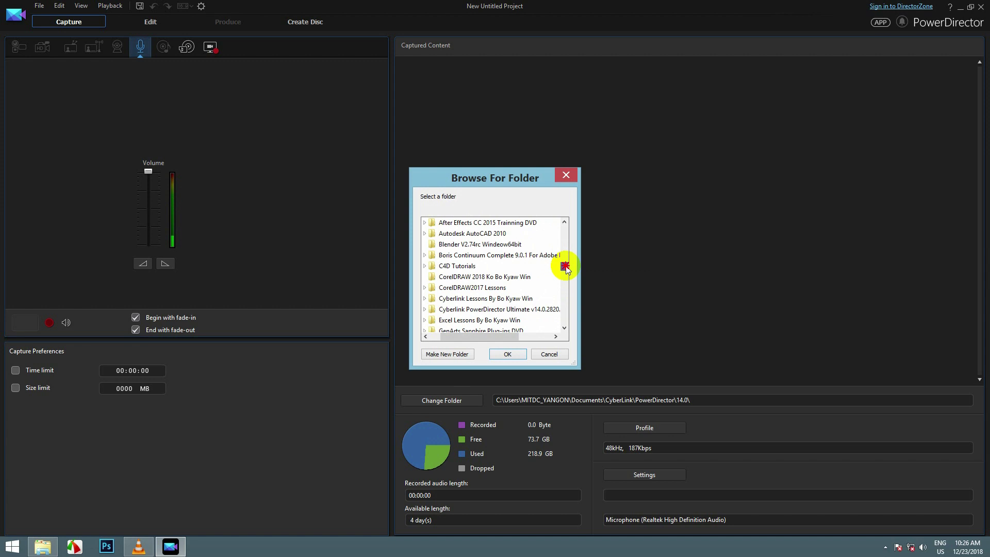
pyautogui.click(527, 309)
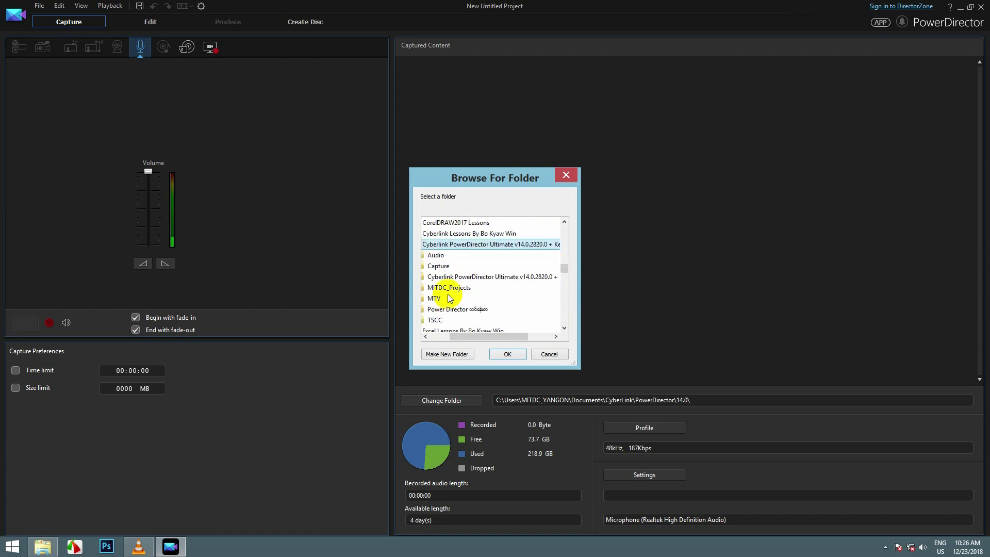
pyautogui.click(439, 266)
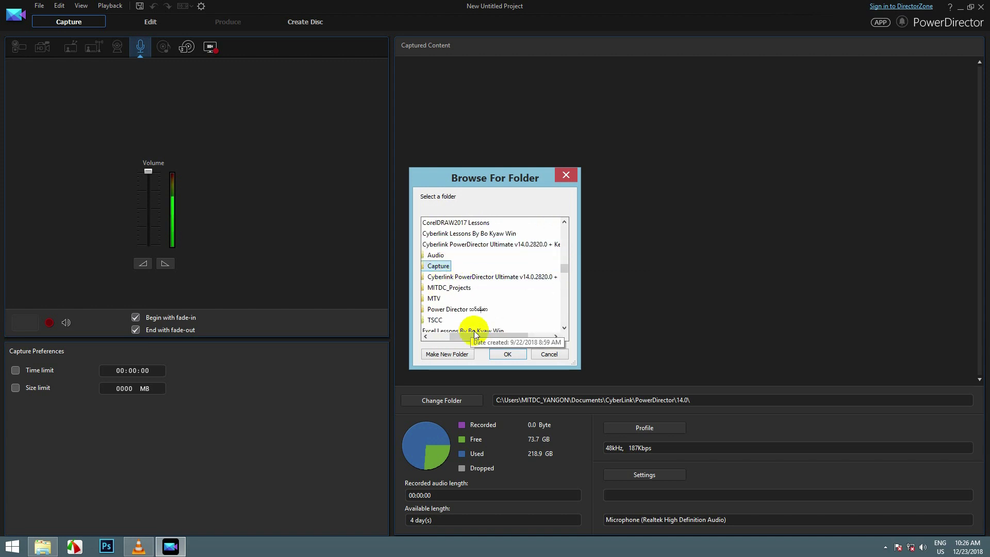
pyautogui.click(491, 355)
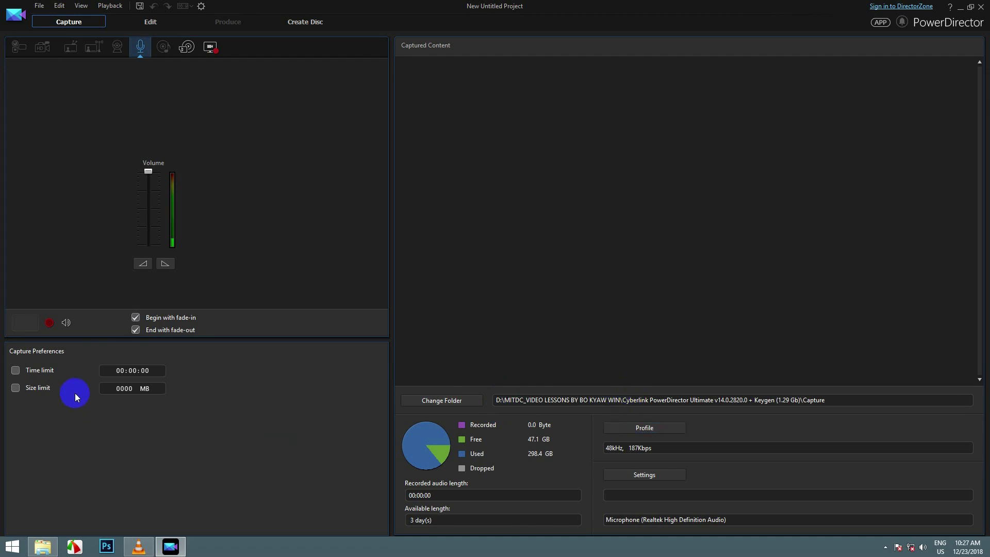
# - Record a microphone clip of about 1 minute 4 seconds and save it under the name Capture WAV File
pyautogui.click(51, 327)
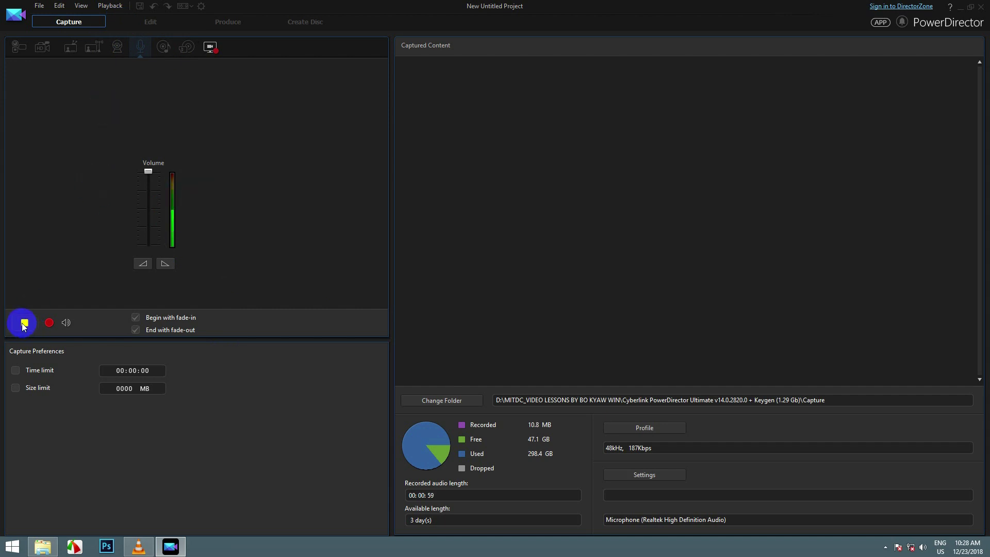
pyautogui.click(49, 323)
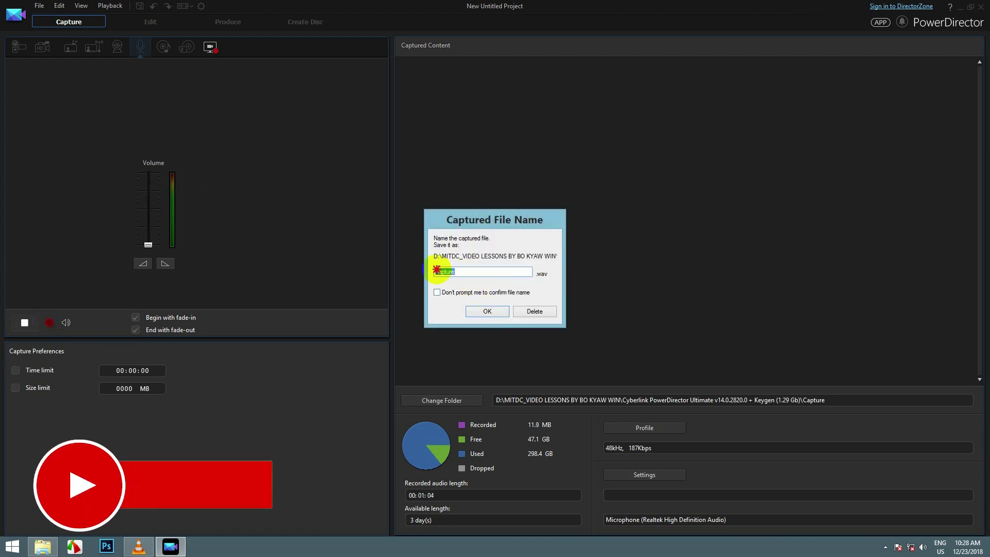
pyautogui.click(454, 272)
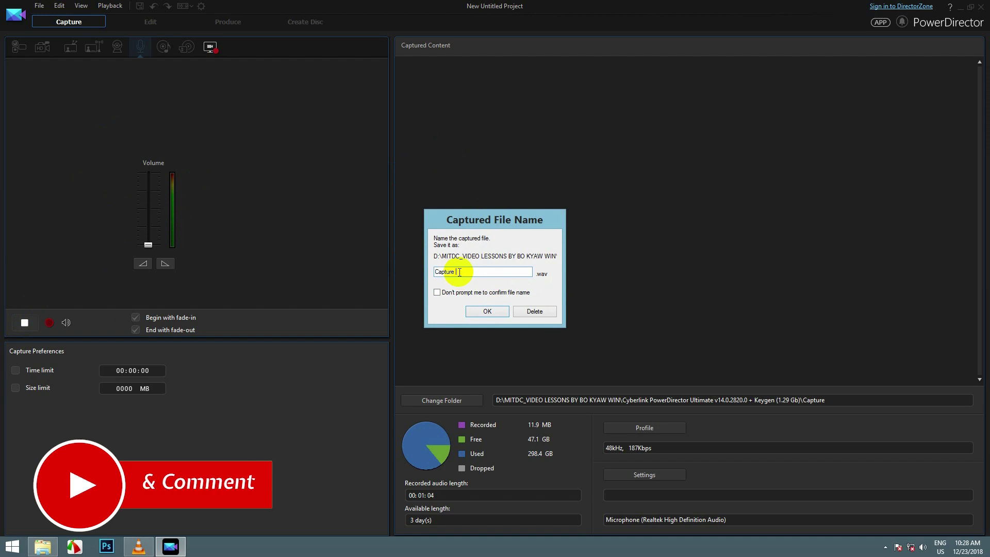
pyautogui.write('W')
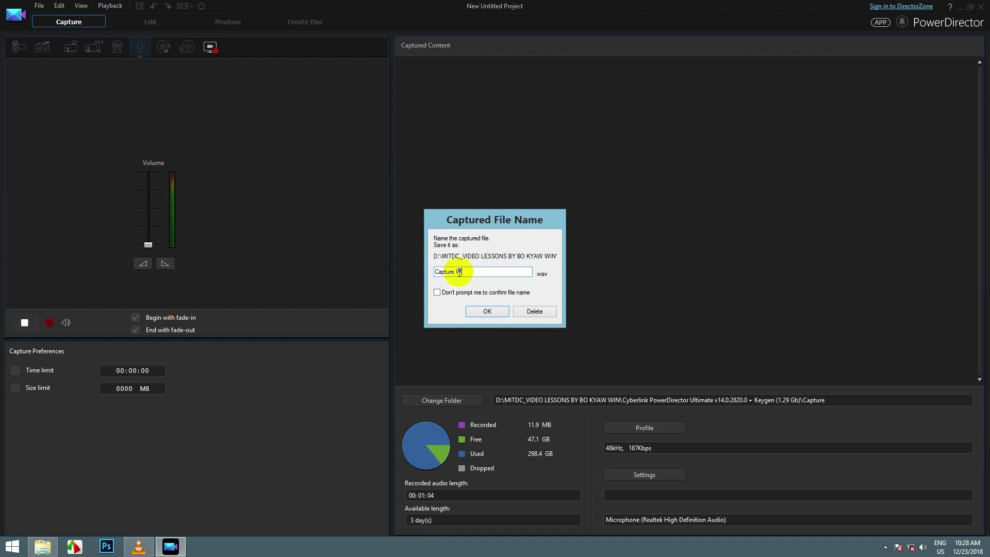
pyautogui.write('AV File')
pyautogui.click(482, 309)
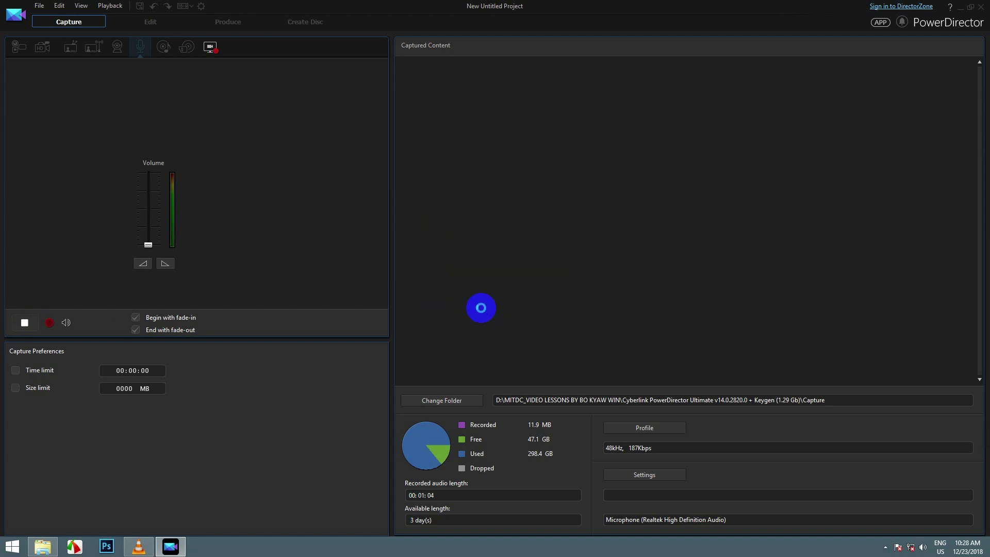
pyautogui.click(425, 101)
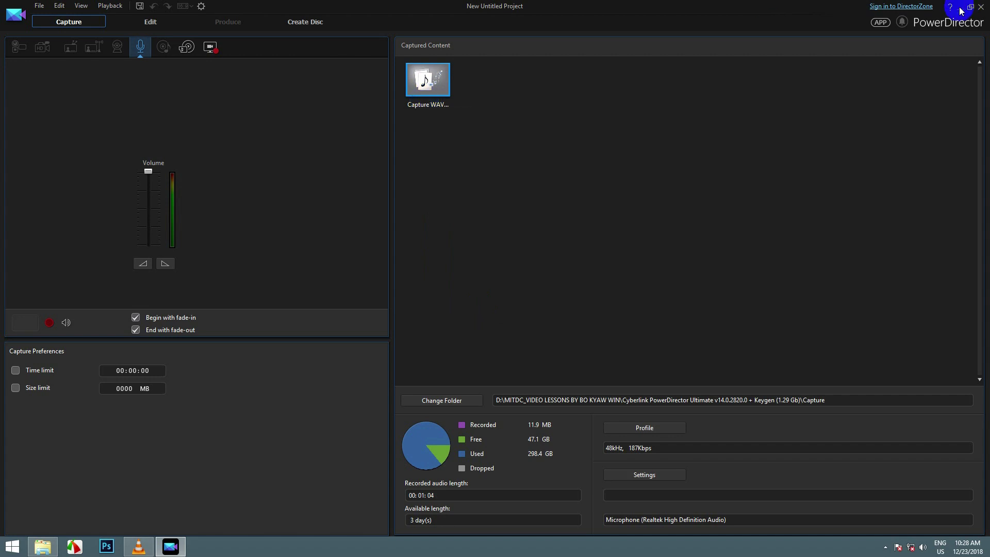
pyautogui.click(427, 88)
# - Switch to File Explorer and locate Capture WAV File in the Capture folder on drive D
pyautogui.click(960, 7)
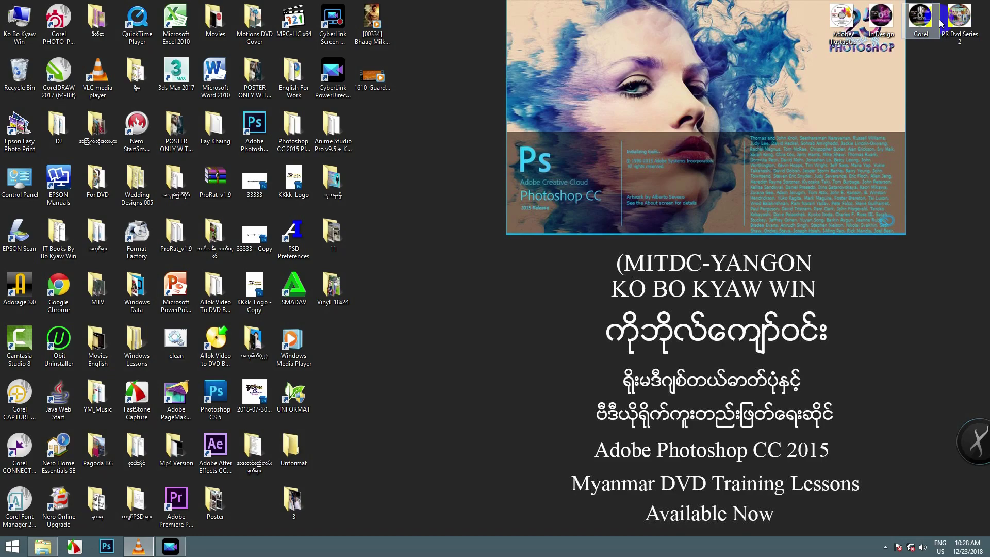
pyautogui.click(43, 546)
pyautogui.click(40, 499)
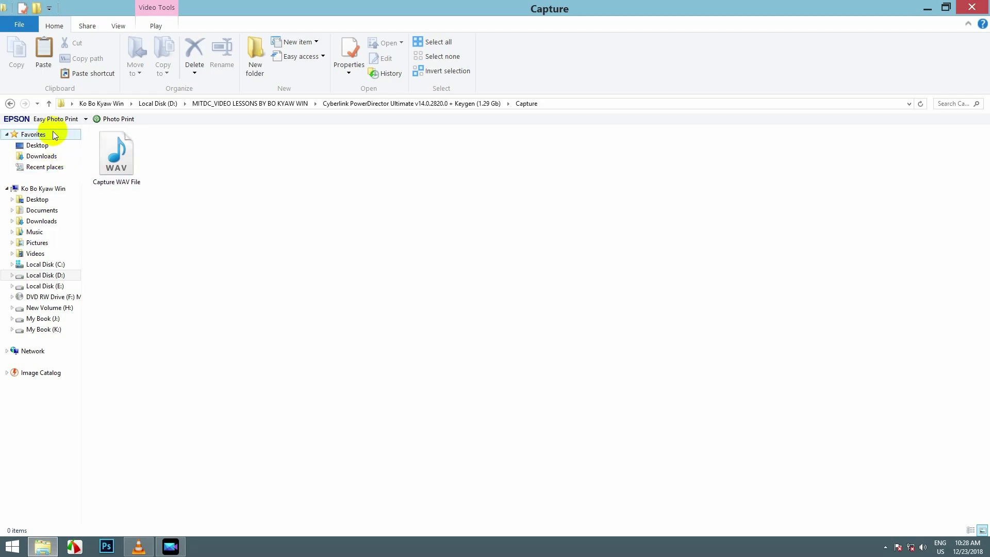
pyautogui.click(10, 103)
pyautogui.doubleClick(126, 155)
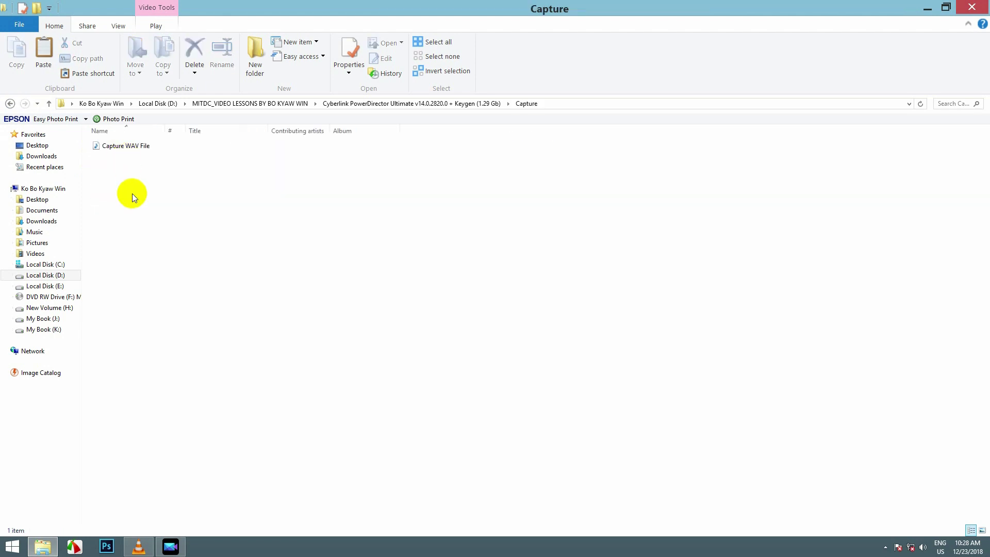
pyautogui.click(126, 146)
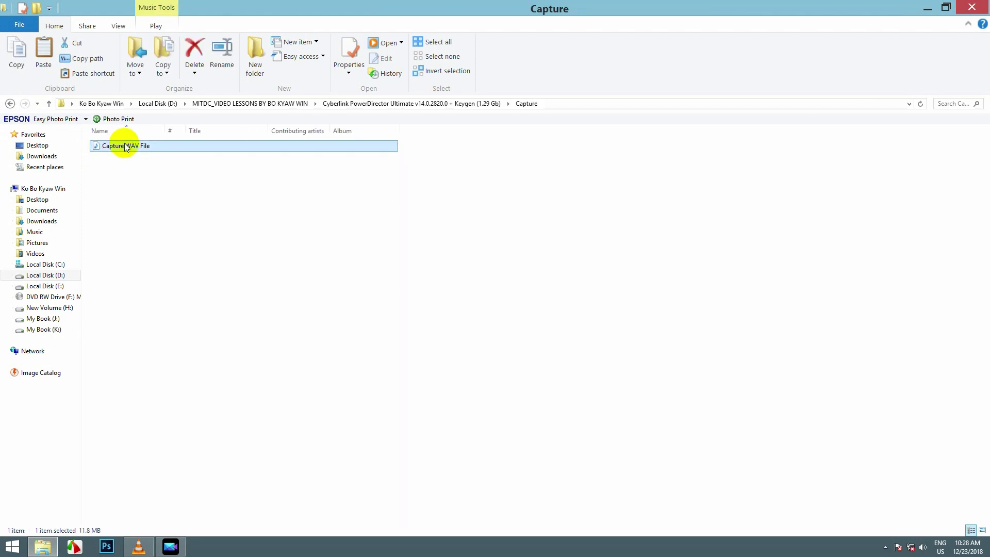
# - Play Capture WAV File in the media player to check the recording, and close the player
pyautogui.doubleClick(126, 147)
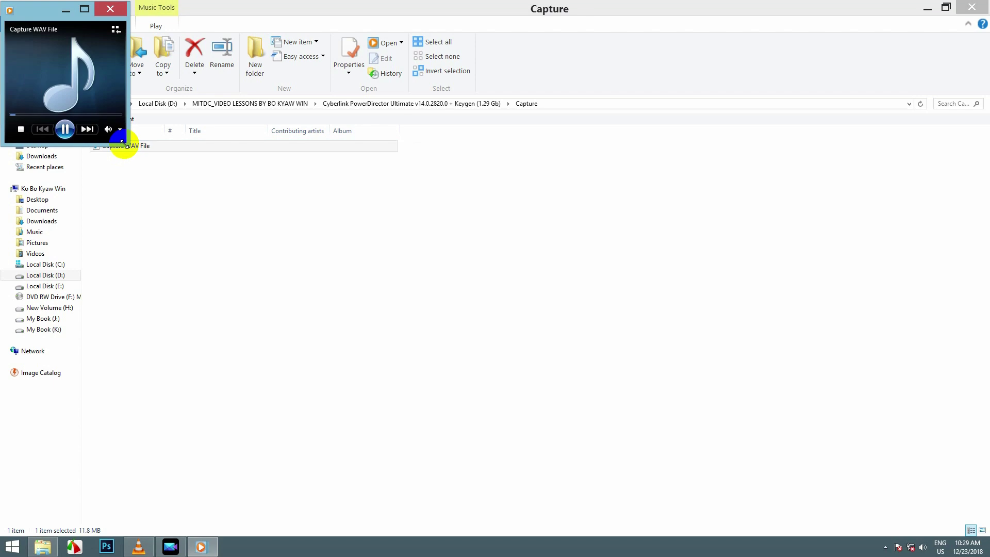
pyautogui.moveTo(41, 10); pyautogui.dragTo(351, 182)
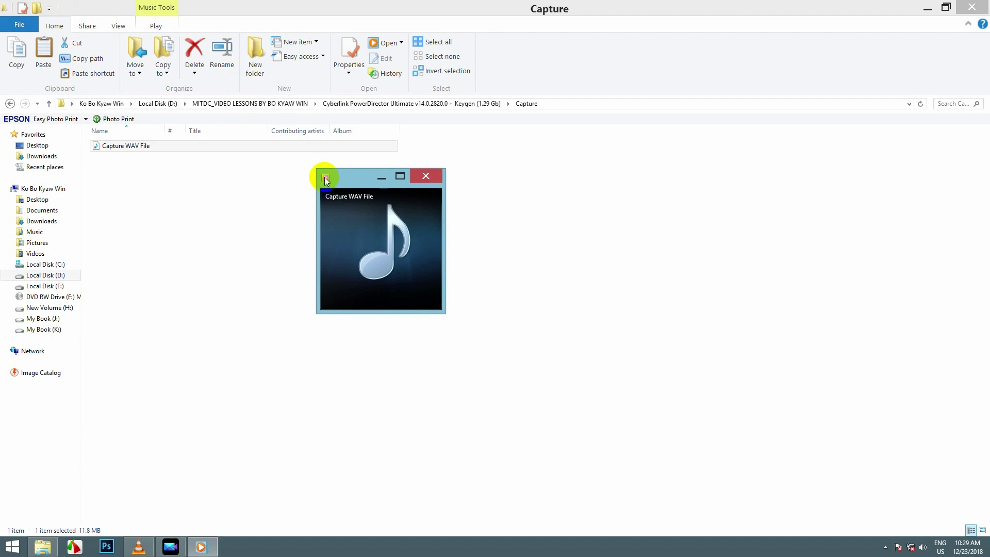
pyautogui.click(326, 177)
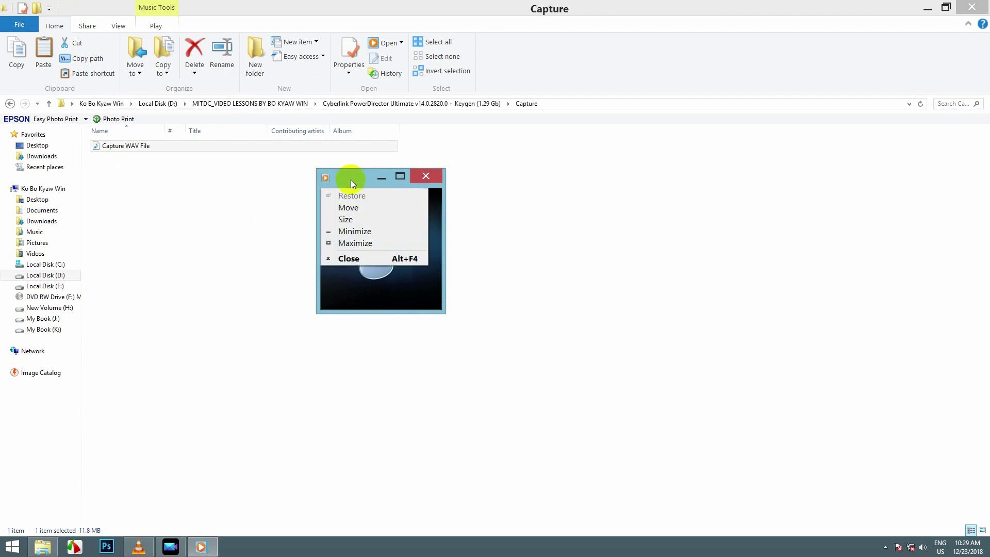
pyautogui.click(351, 180)
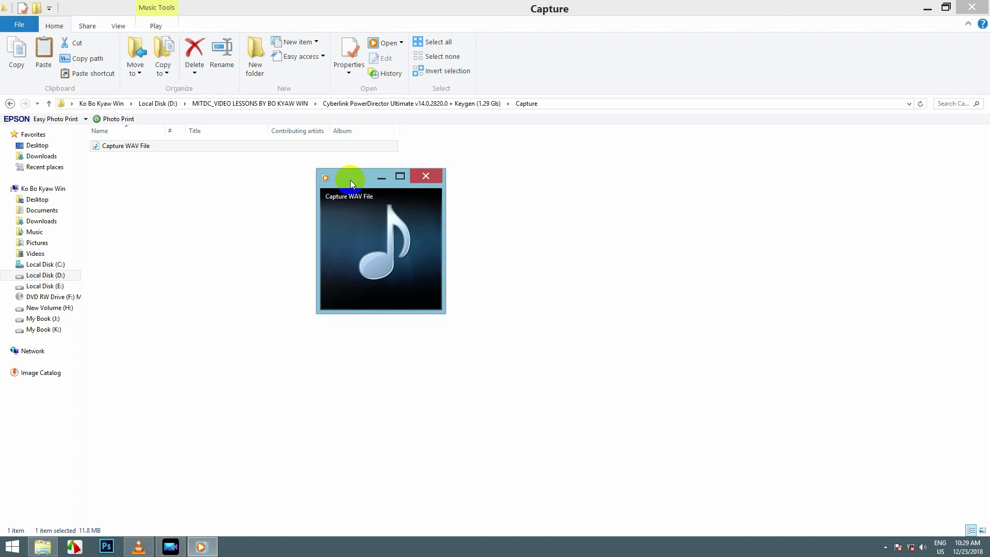
pyautogui.click(420, 177)
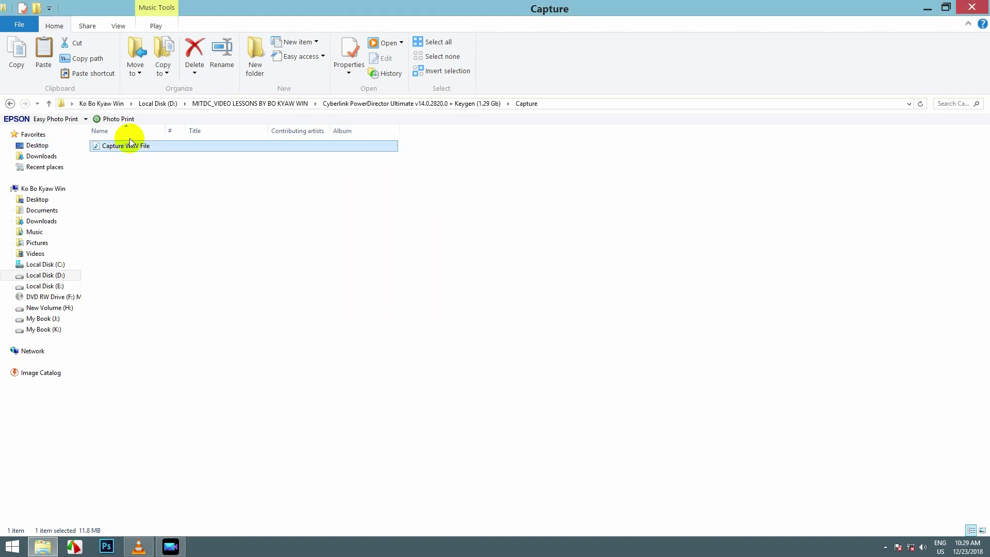
# - Switch back to PowerDirector and bring the captured Capture WAV File.wav into the editing workspace
pyautogui.click(927, 9)
pyautogui.rightClick(520, 212)
pyautogui.click(547, 245)
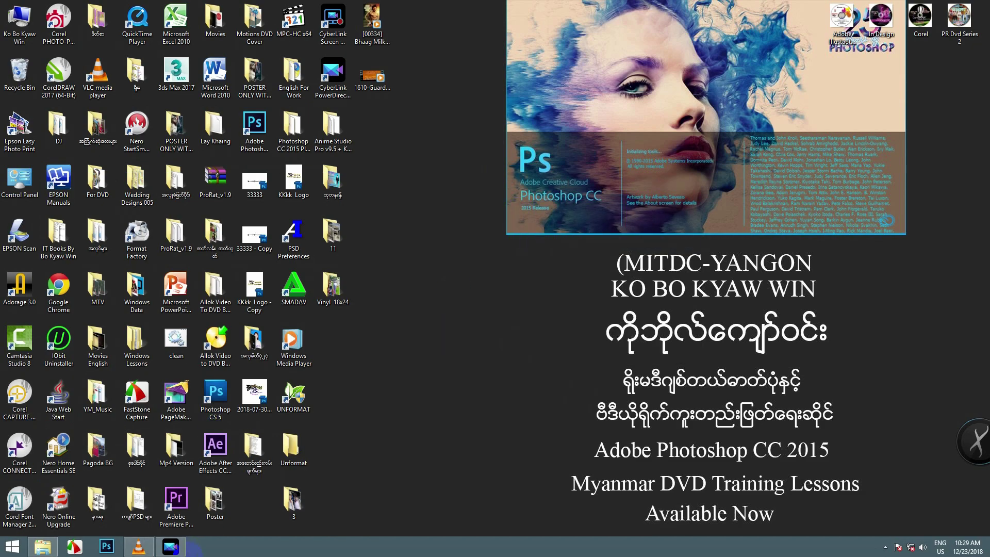
pyautogui.click(183, 549)
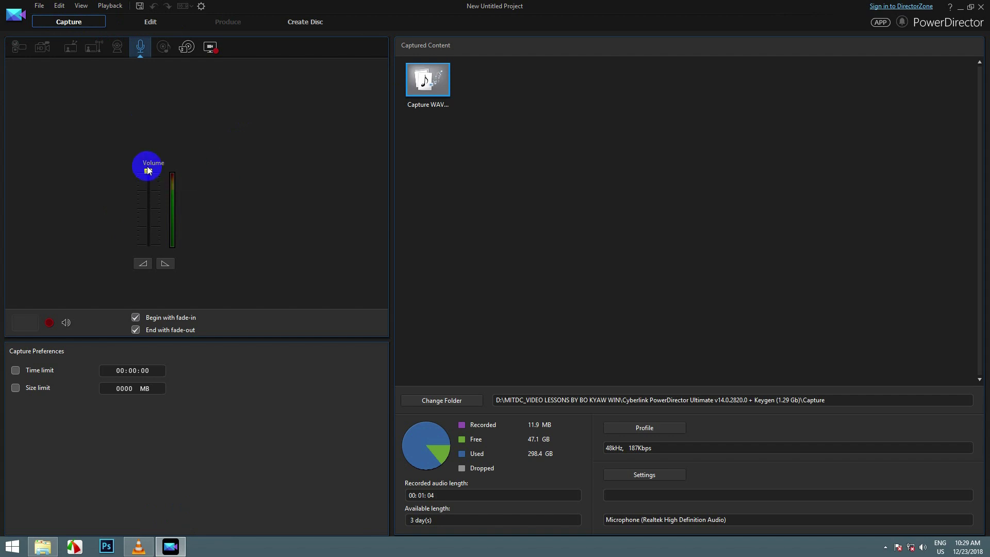
pyautogui.click(153, 23)
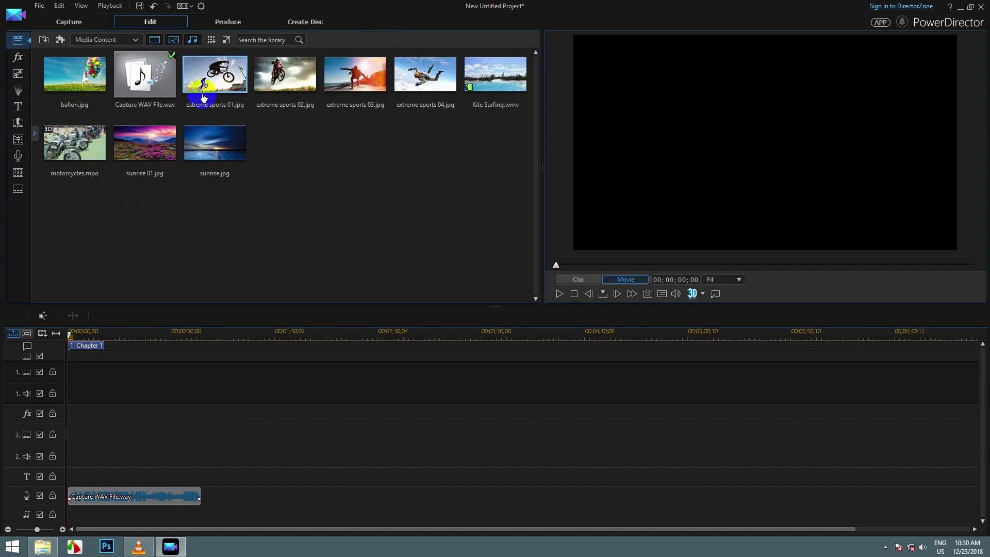
pyautogui.click(168, 107)
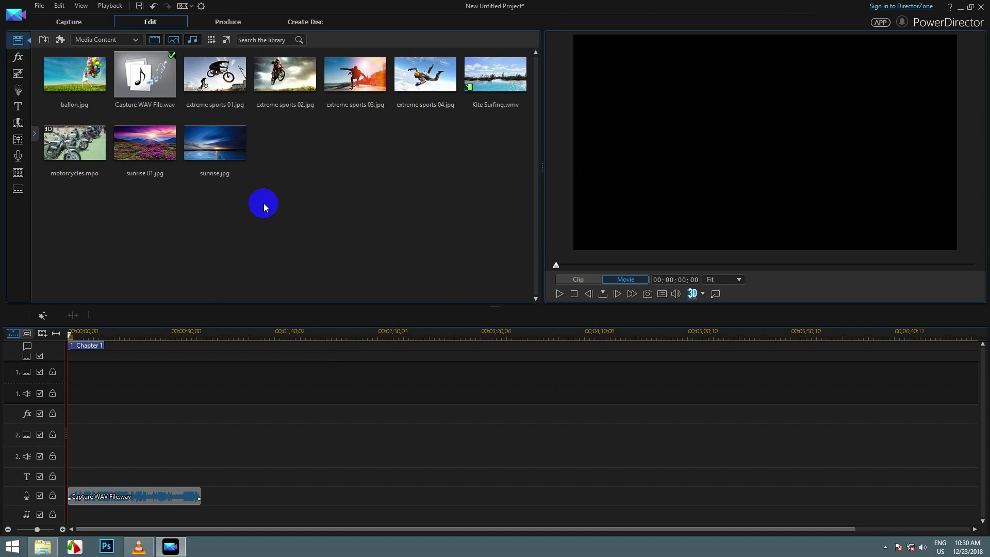
# - Start saving the project and browse to the MITDC_Projects folder inside the Cyberlink PowerDirector Ultimate v14.0.2820.0 folder on drive D
pyautogui.click(38, 5)
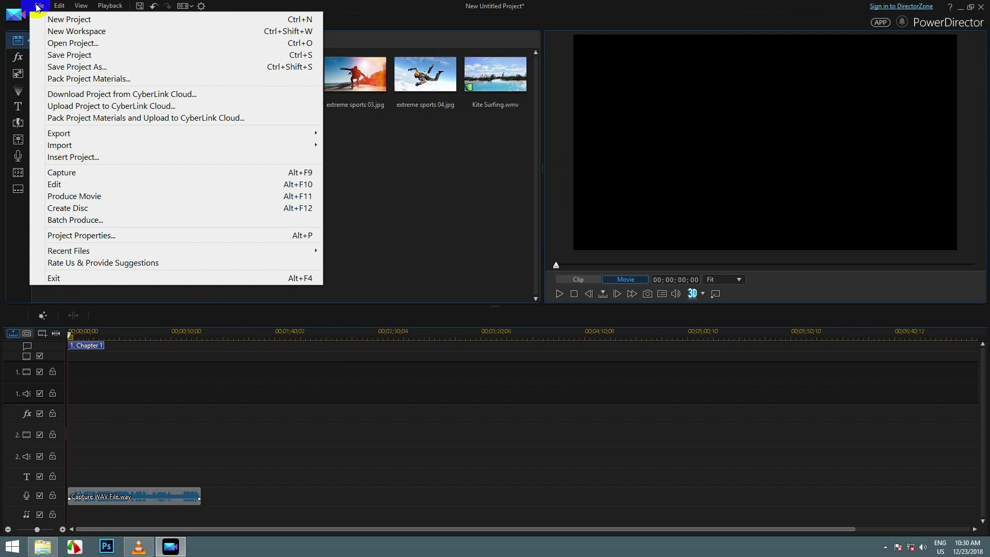
pyautogui.click(92, 54)
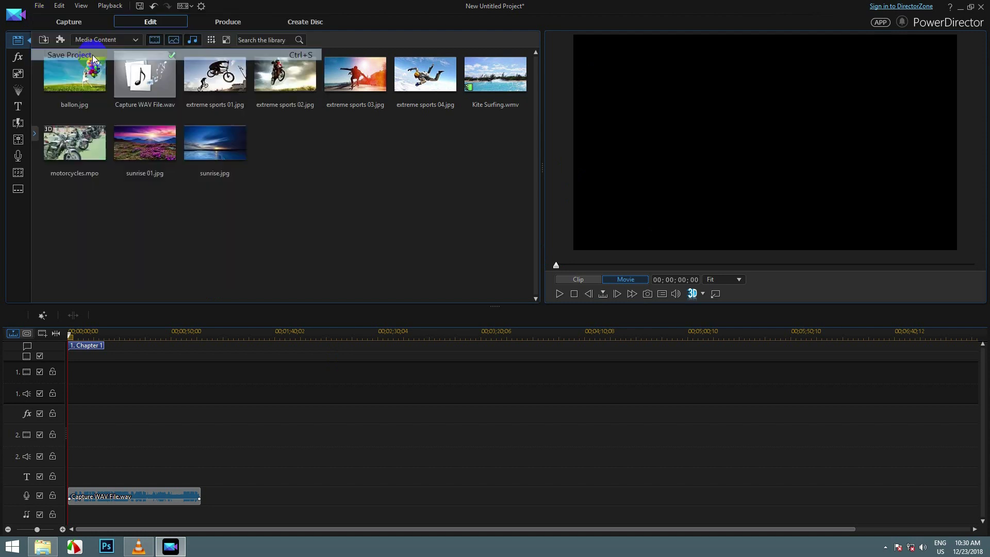
pyautogui.moveTo(425, 149); pyautogui.dragTo(418, 116)
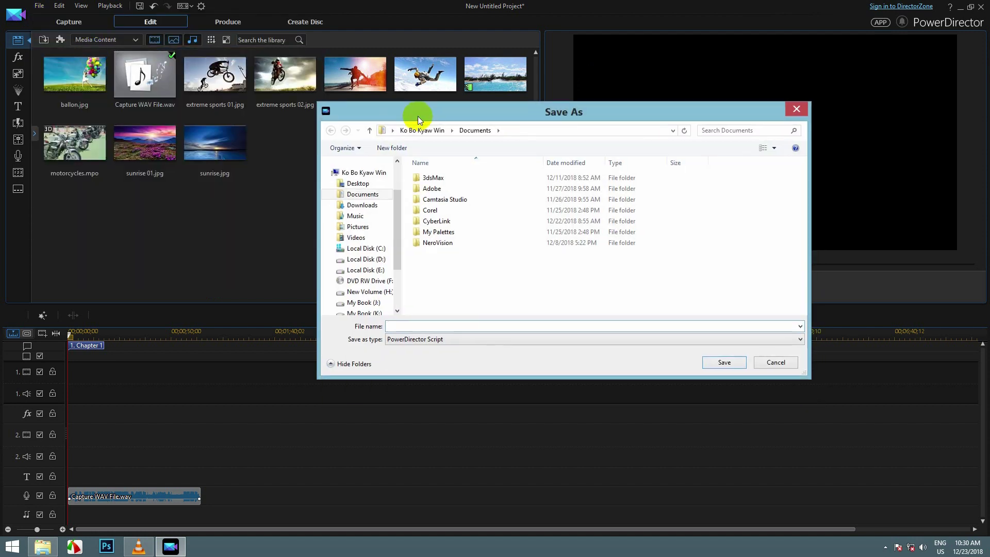
pyautogui.click(369, 259)
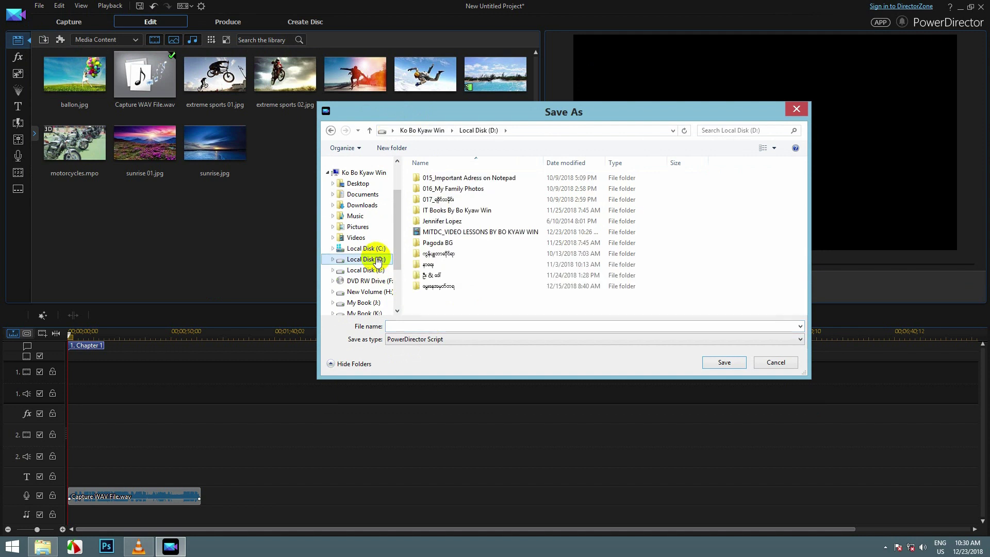
pyautogui.click(466, 232)
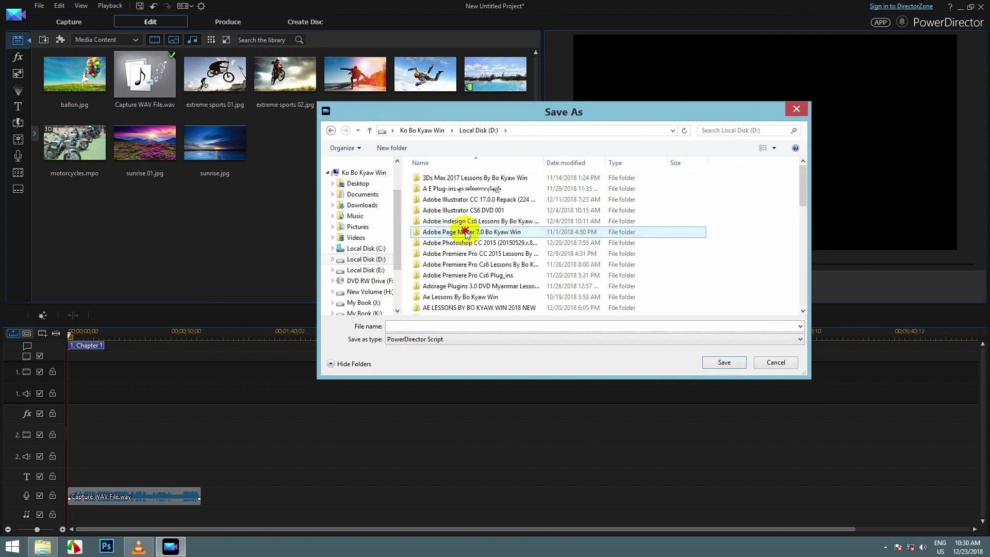
pyautogui.click(525, 288)
pyautogui.scroll(-2, 523, 287)
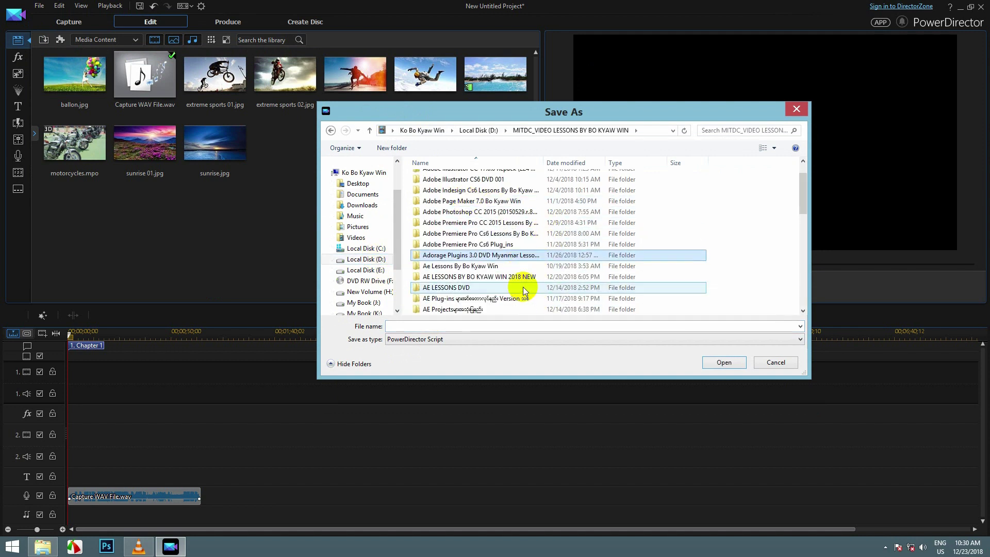
pyautogui.scroll(1, 523, 287)
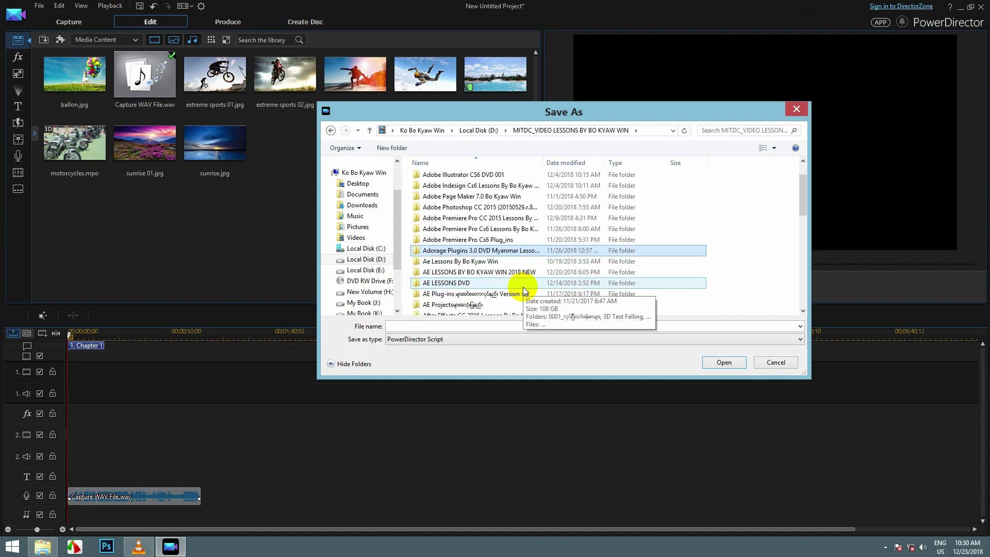
pyautogui.scroll(1, 523, 287)
pyautogui.scroll(-4, 523, 286)
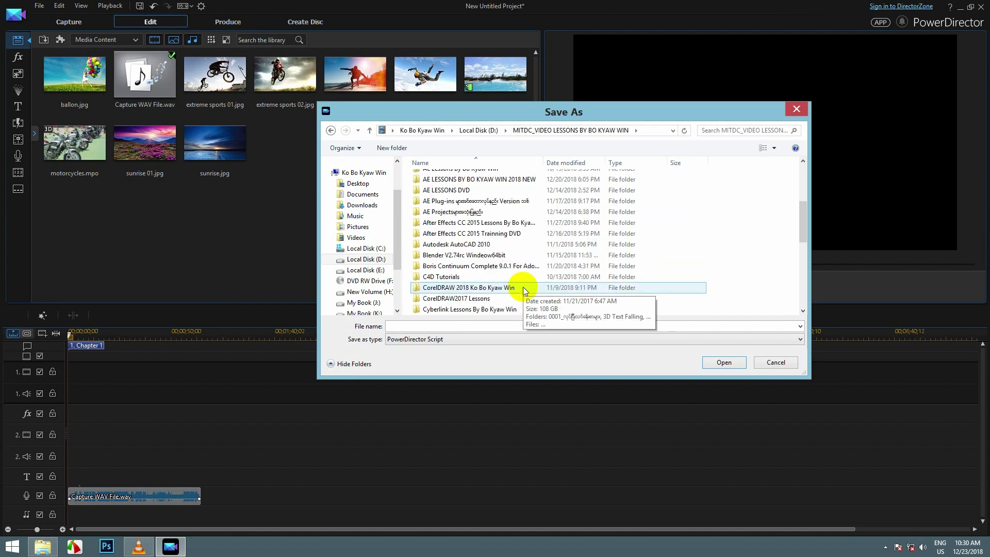
pyautogui.scroll(-1, 514, 265)
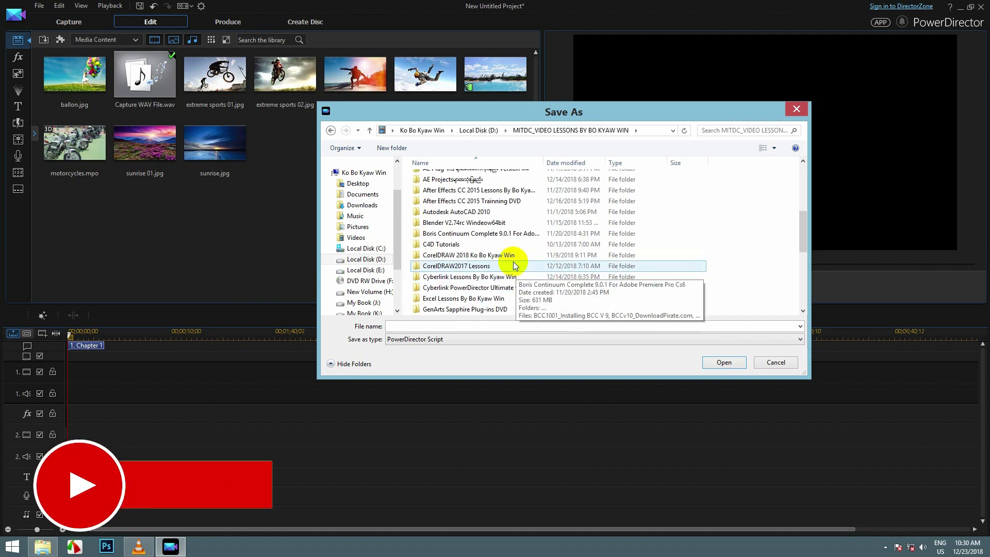
pyautogui.scroll(-1, 514, 265)
pyautogui.doubleClick(512, 255)
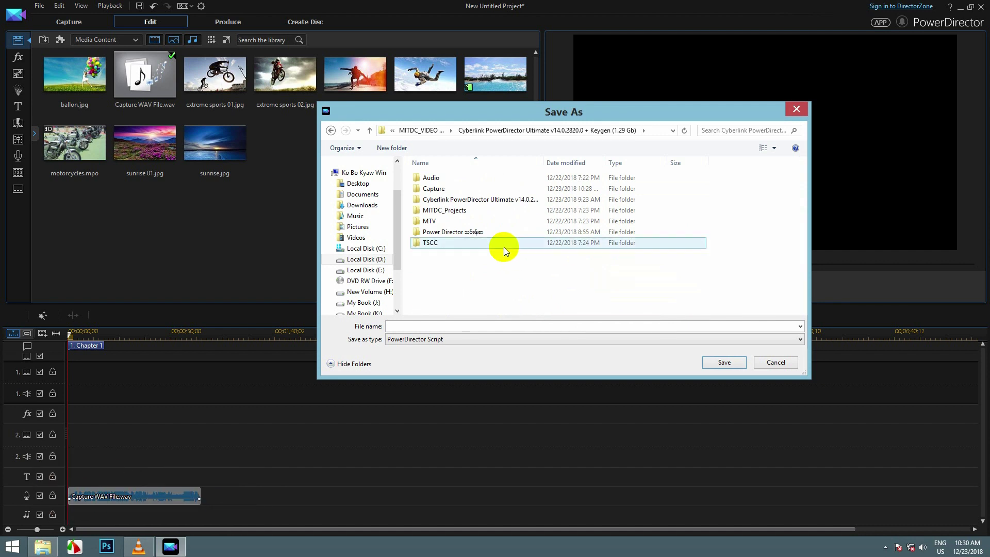
pyautogui.doubleClick(468, 210)
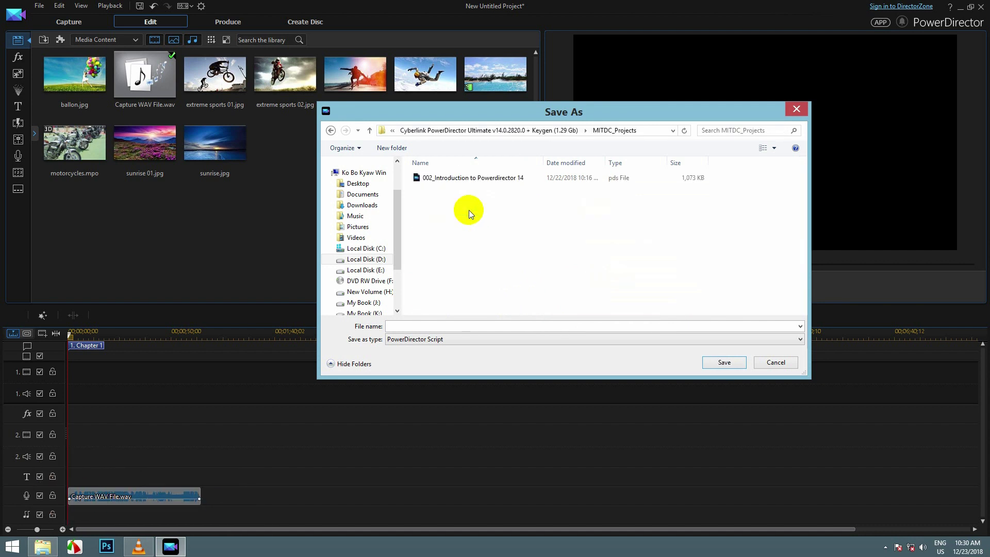
# - Name the project 003_Capture & Save and save it as a PowerDirector Script
pyautogui.click(430, 221)
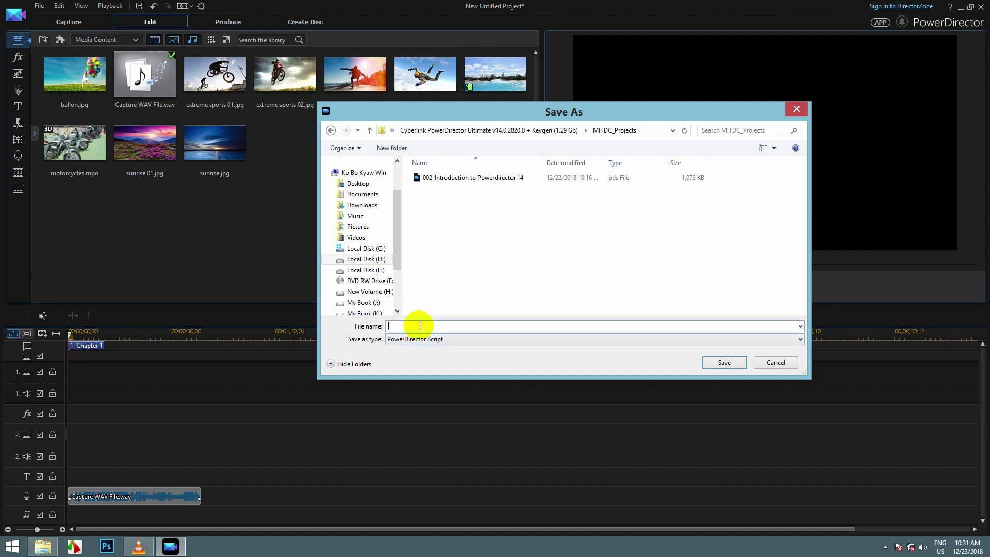
pyautogui.write('00')
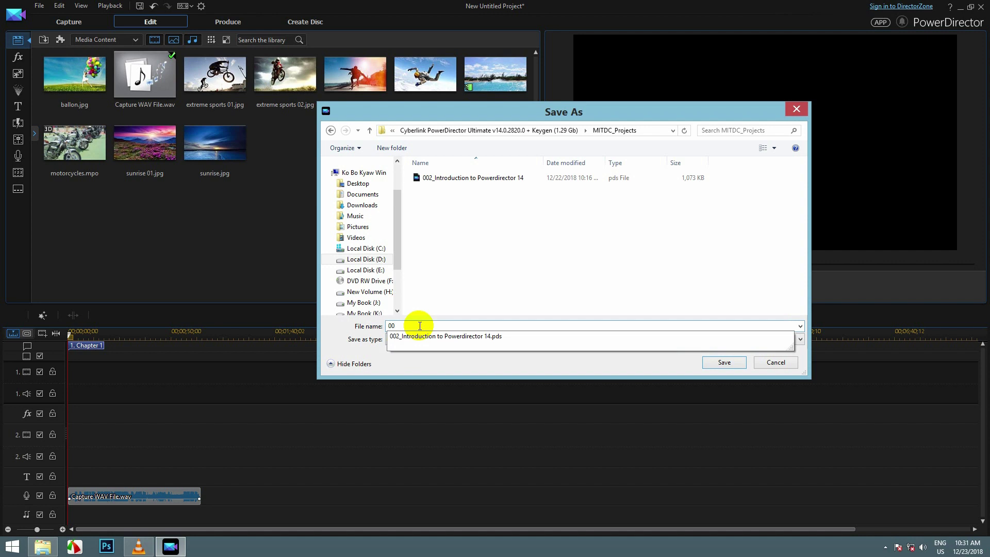
pyautogui.write('3_Ca')
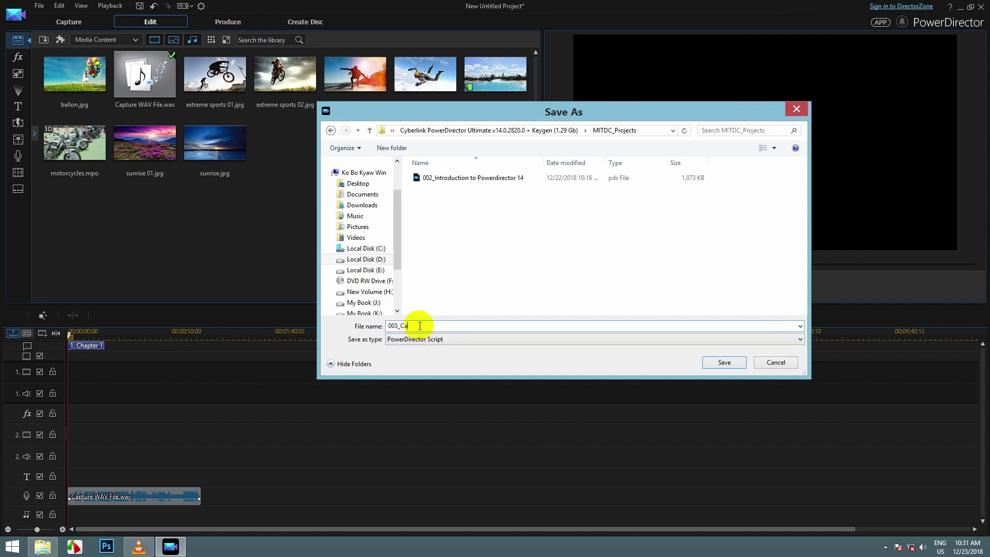
pyautogui.write('ptuer')
pyautogui.write(' & Save')
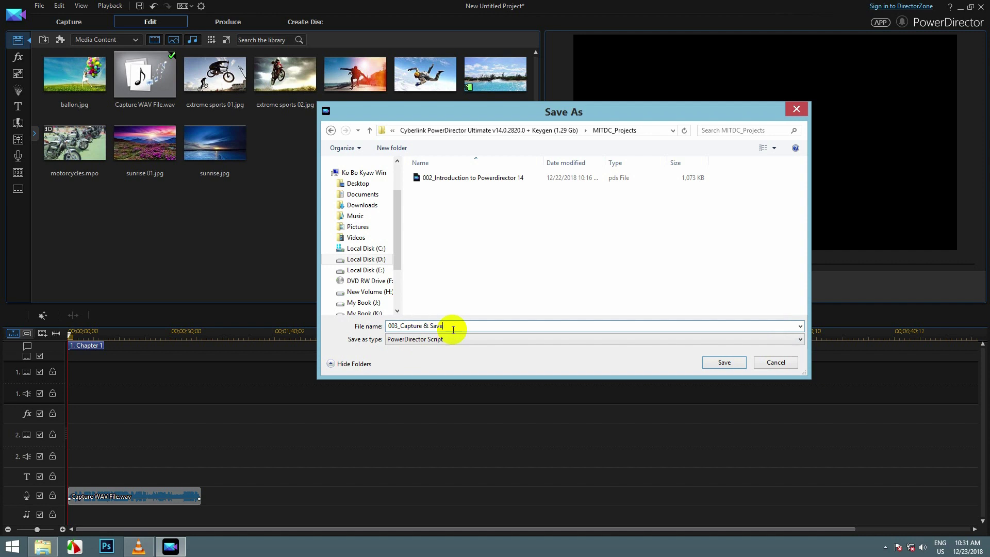
pyautogui.moveTo(444, 326); pyautogui.dragTo(391, 326)
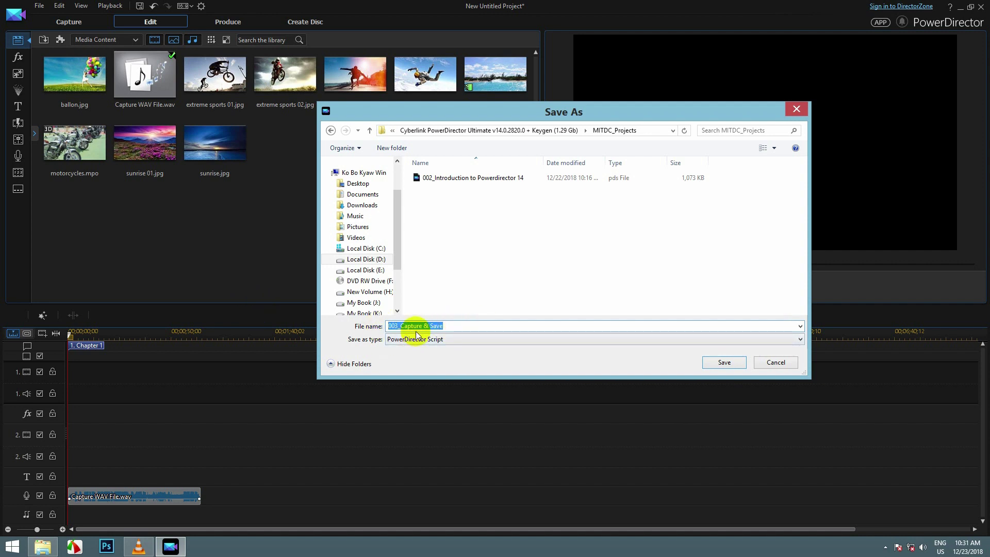
pyautogui.click(727, 361)
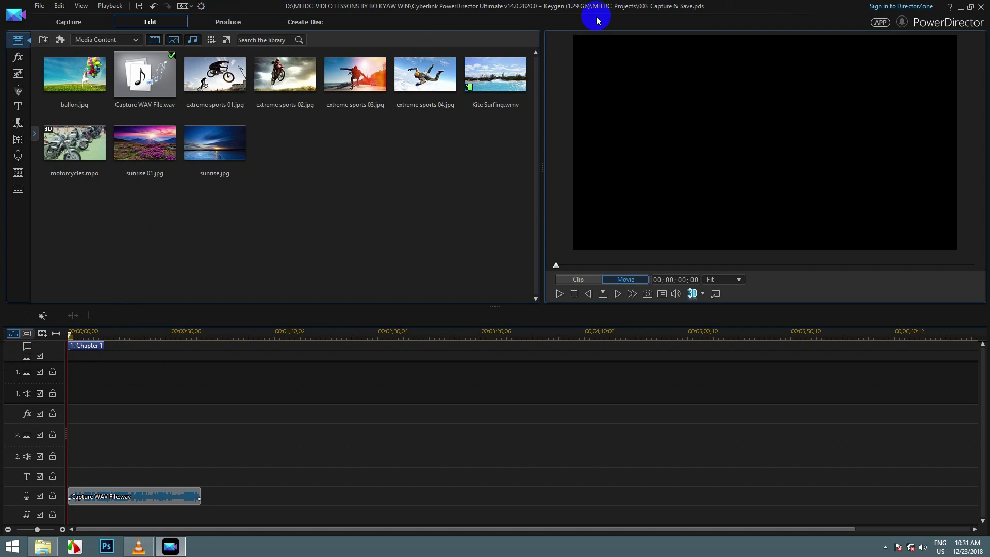
# - Close PowerDirector and refresh the desktop
pyautogui.click(166, 93)
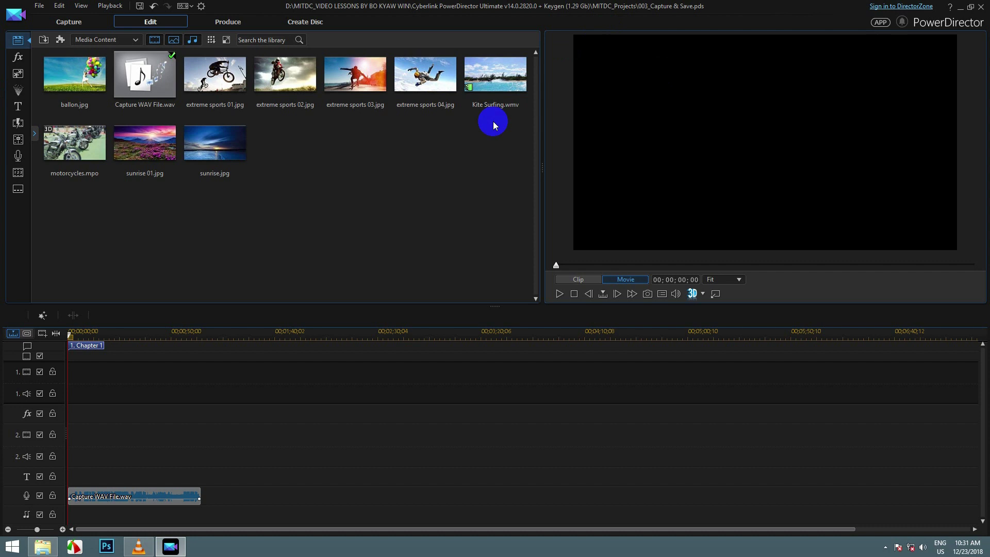
pyautogui.click(981, 6)
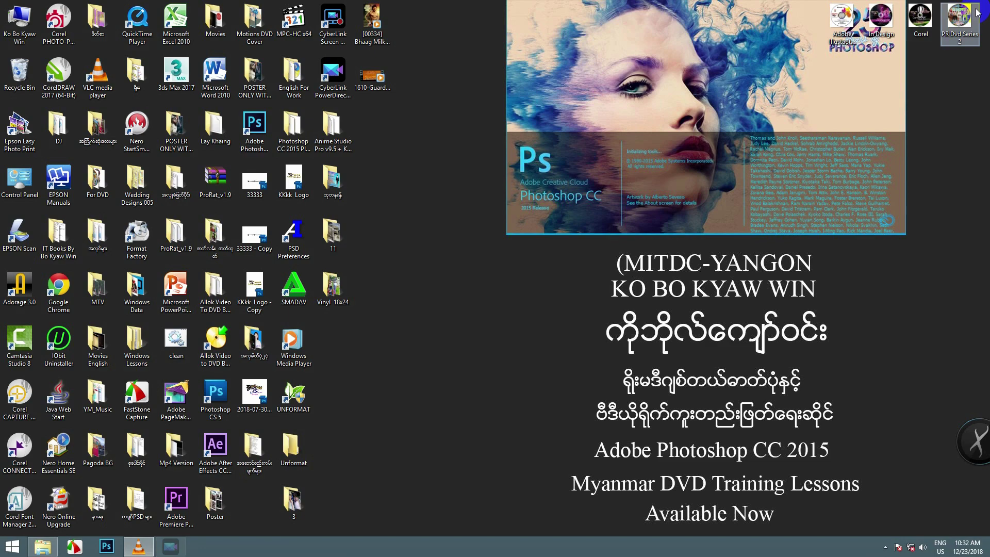
pyautogui.rightClick(540, 117)
pyautogui.click(560, 147)
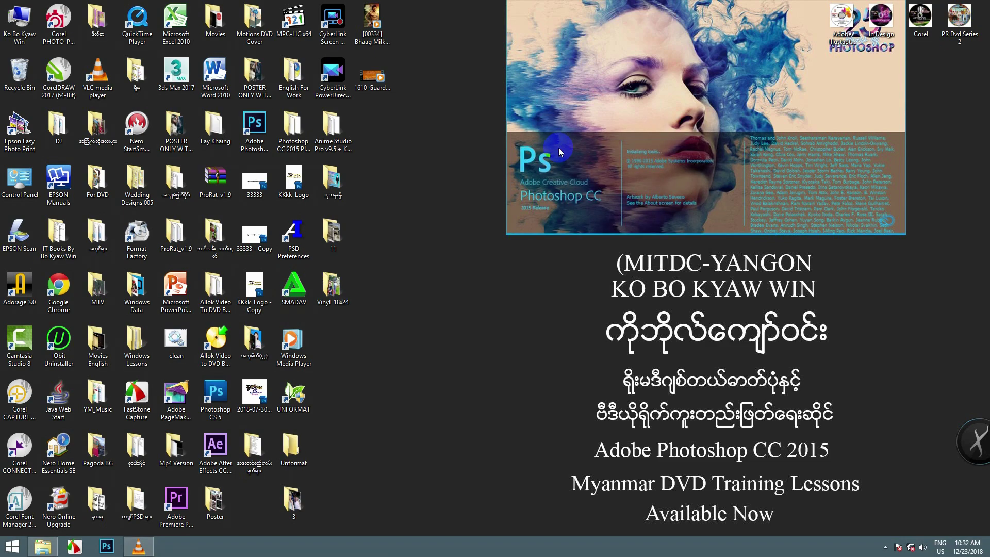